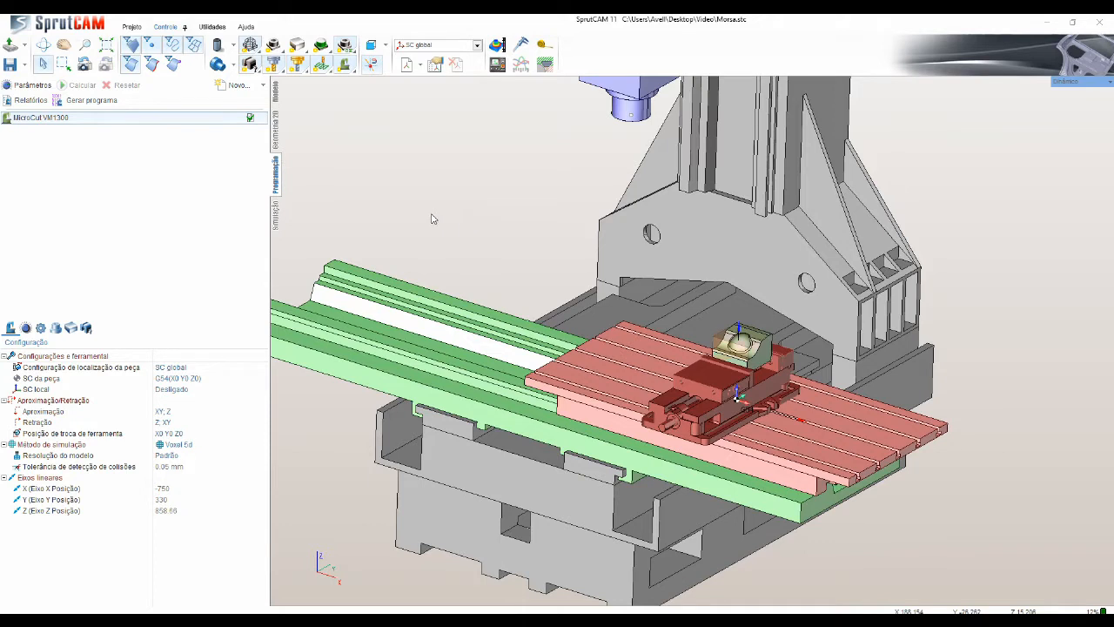
# Step: Create a waterline finishing operation (Acabamento linha d'água) for the part
pyautogui.click(262, 84)
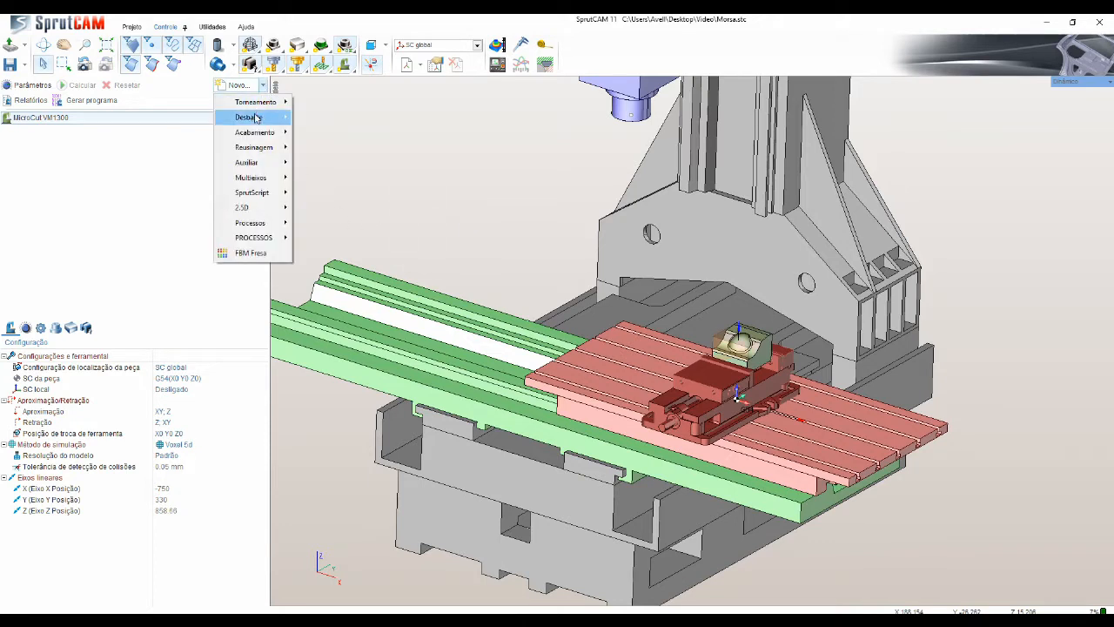
pyautogui.moveTo(264, 137)
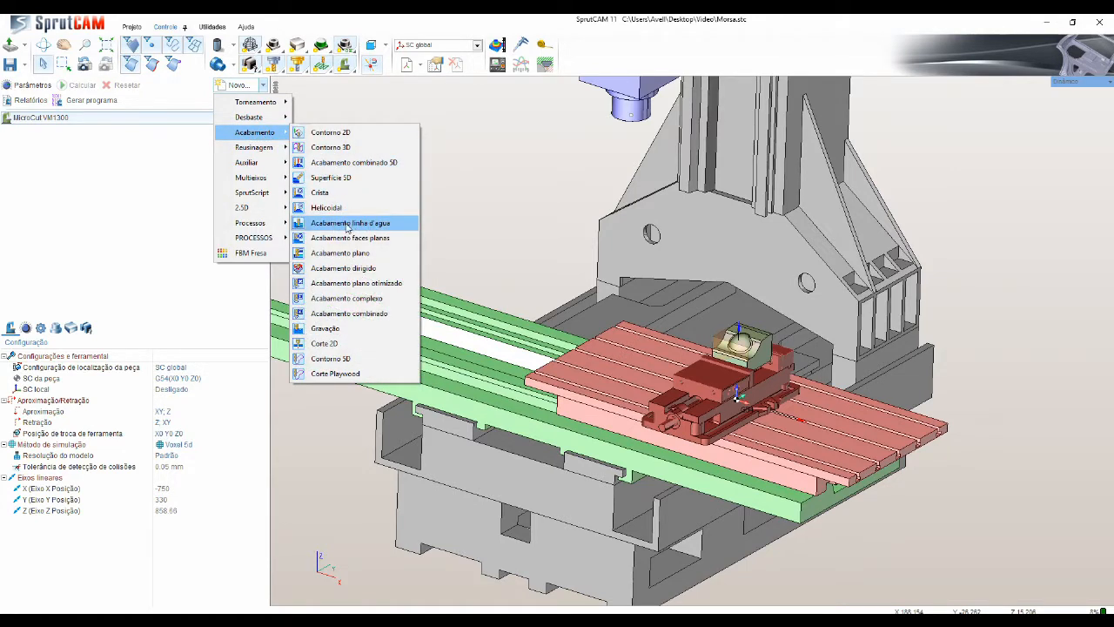
pyautogui.click(351, 224)
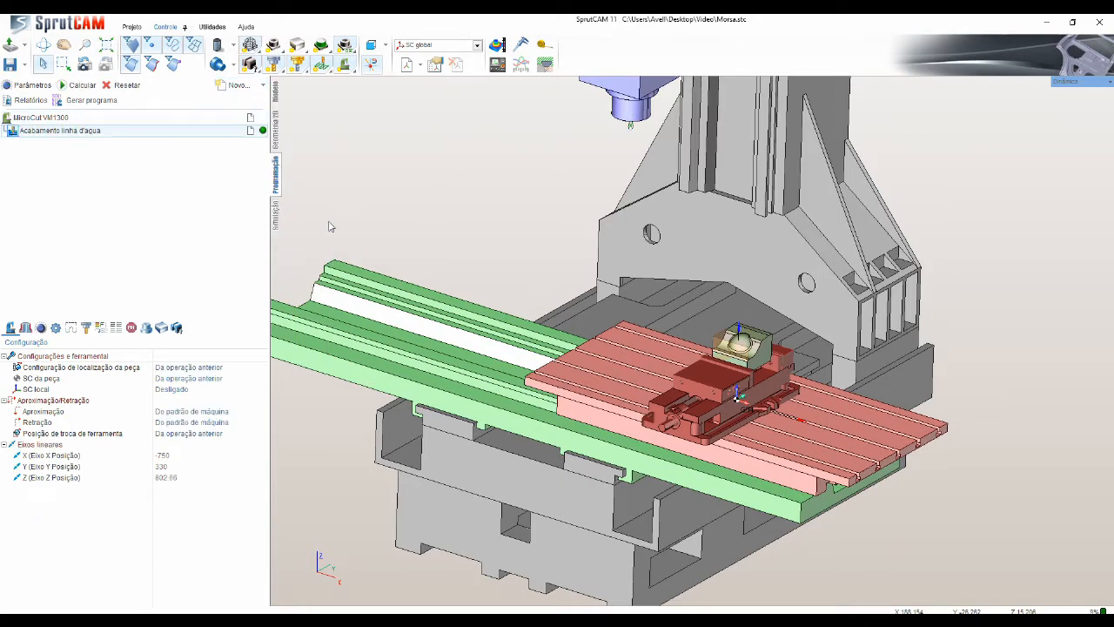
# Step: Define the operation's tool as a toroidal mill with 25 mm diameter, 2 mm corner radius and holder 392.140CG-40 20 060
pyautogui.doubleClick(59, 132)
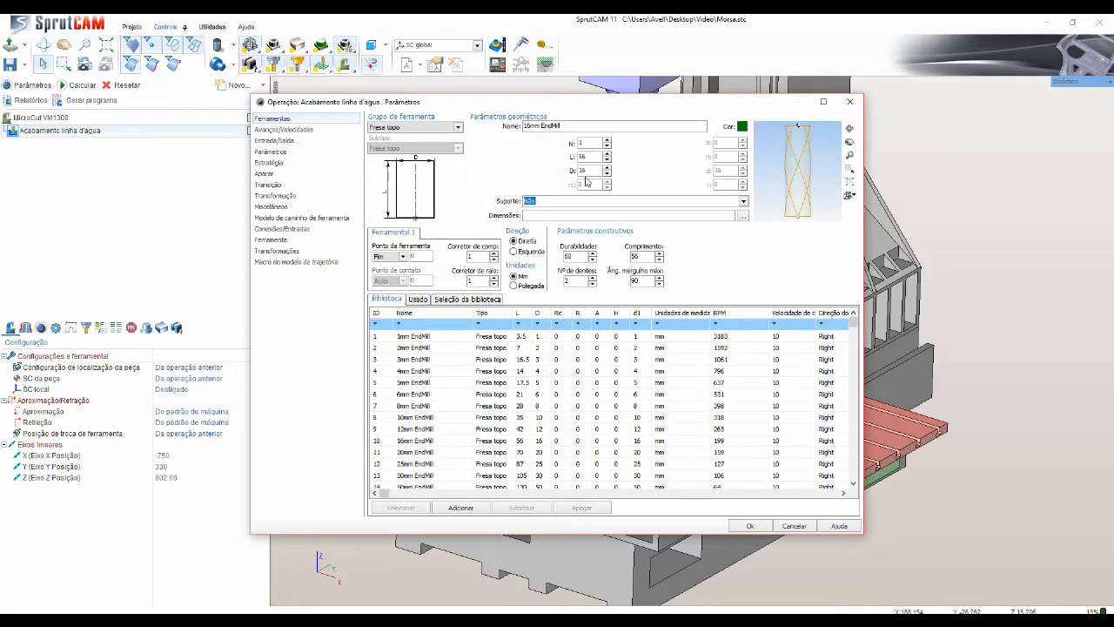
pyautogui.moveTo(589, 170); pyautogui.dragTo(566, 170)
pyautogui.write('25')
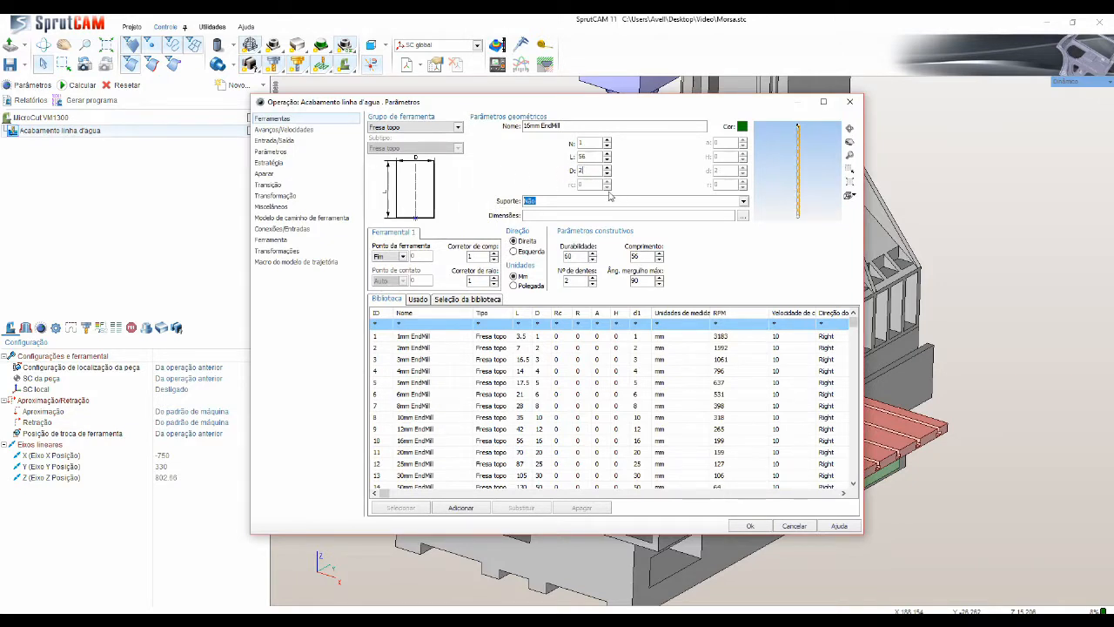
pyautogui.click(416, 127)
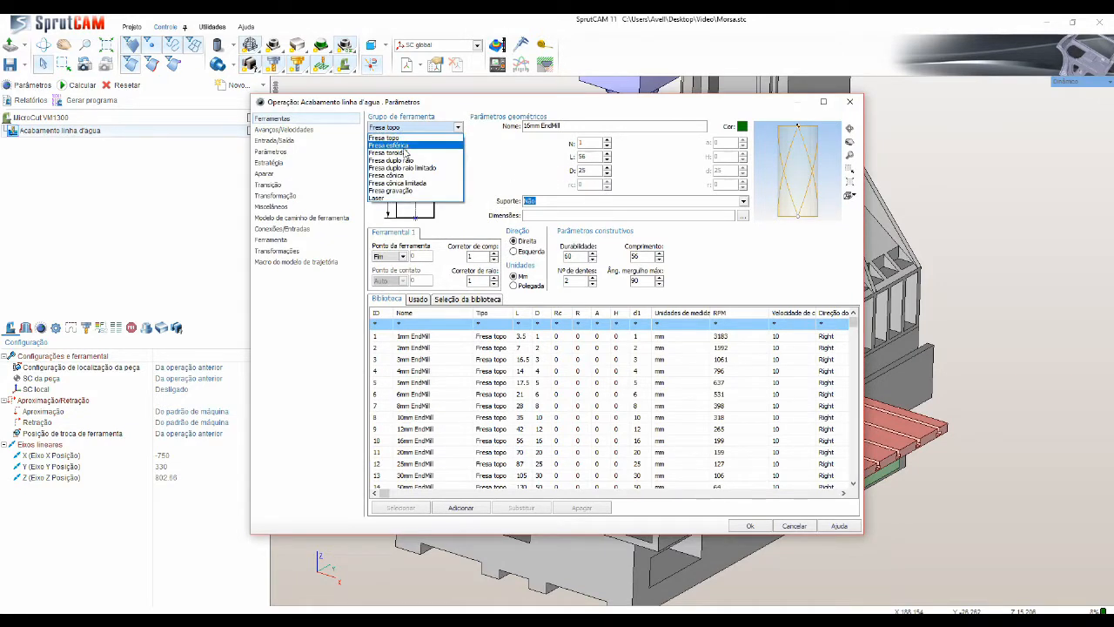
pyautogui.click(405, 154)
pyautogui.write('2')
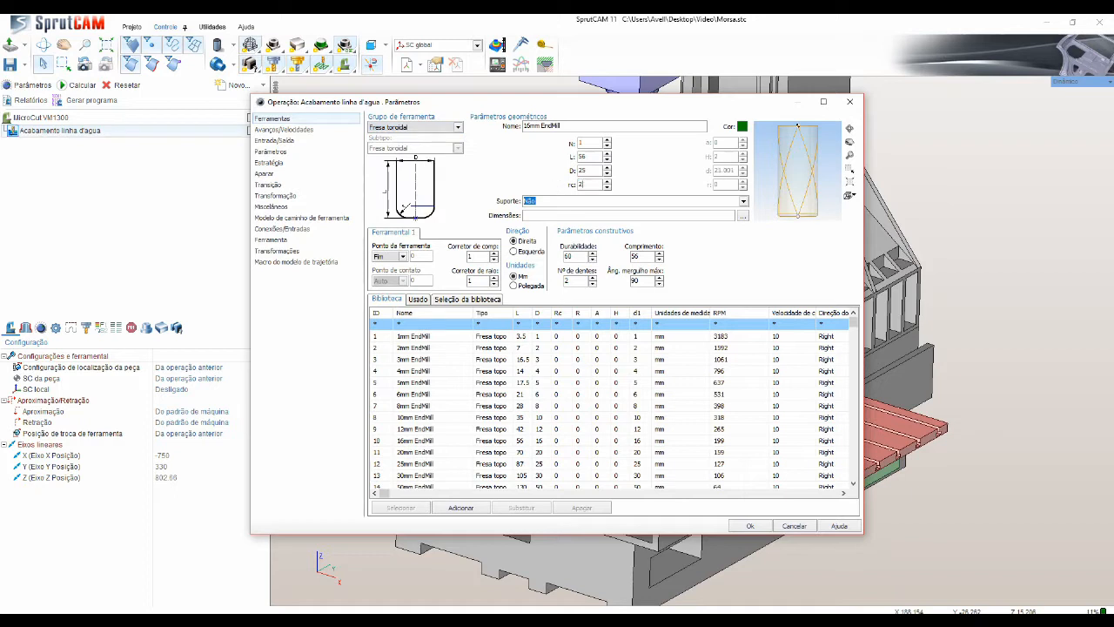
pyautogui.click(744, 201)
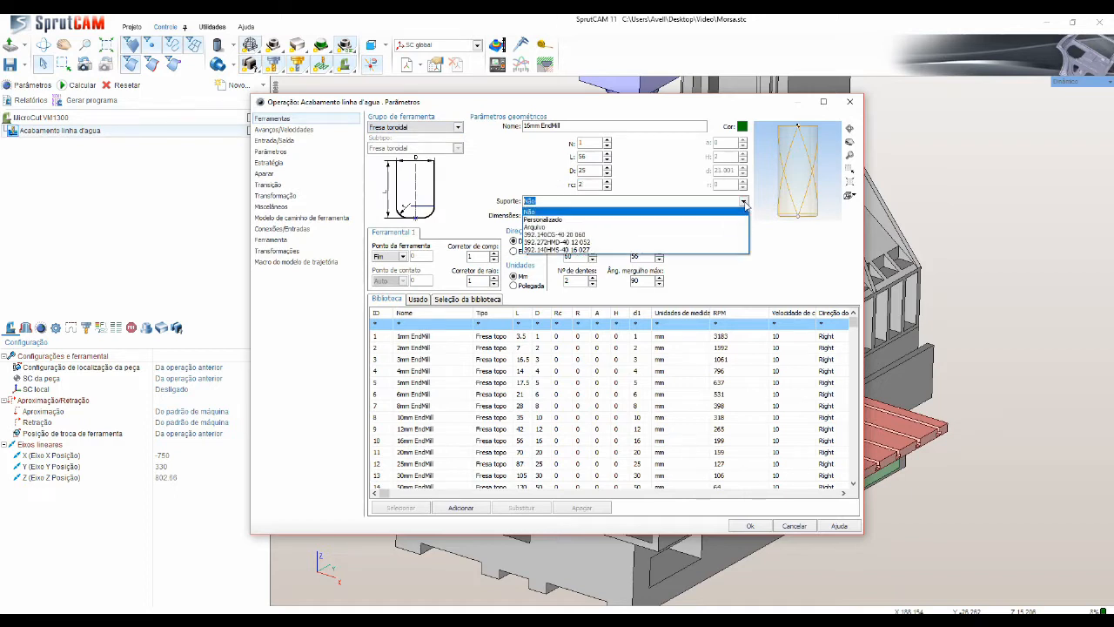
pyautogui.click(683, 238)
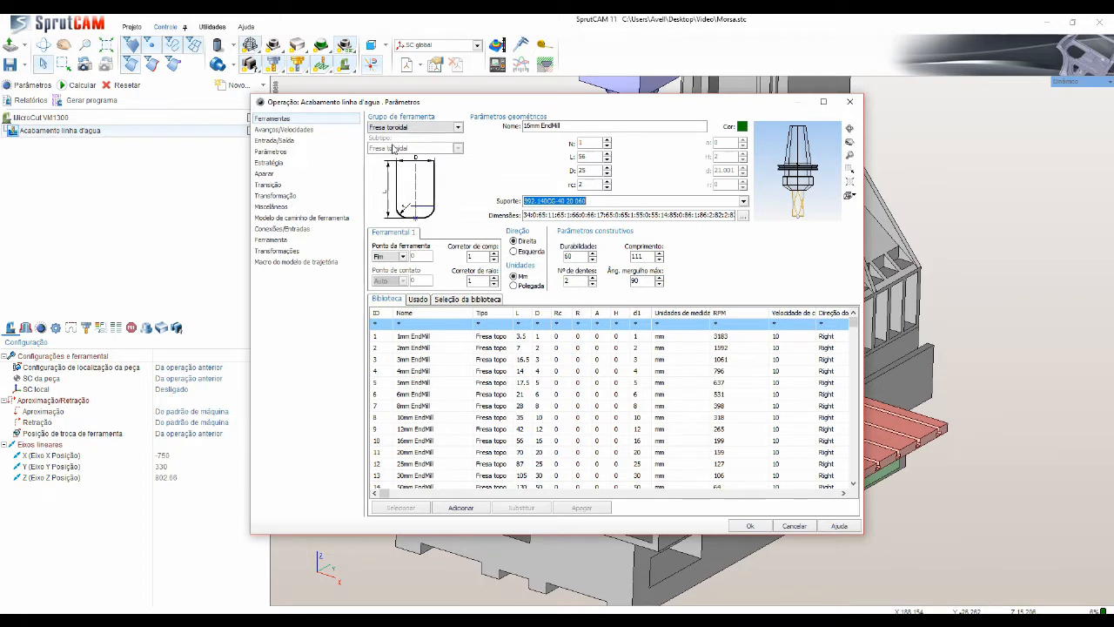
# Step: Set the spindle speed to 3000 rpm and enter a new working feed rate
pyautogui.click(314, 131)
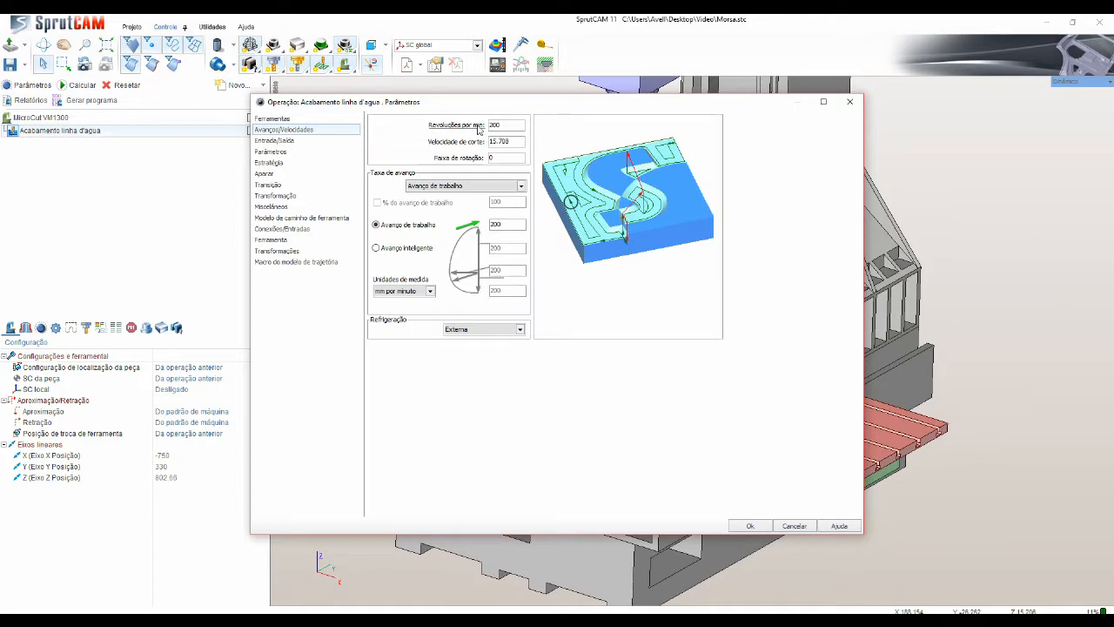
pyautogui.write('3000')
pyautogui.doubleClick(504, 224)
pyautogui.write('2')
# Step: Compare the arc, normal, tangent and angle-to-tangent approach types, ending on no approach (Sem aproximação)
pyautogui.click(274, 141)
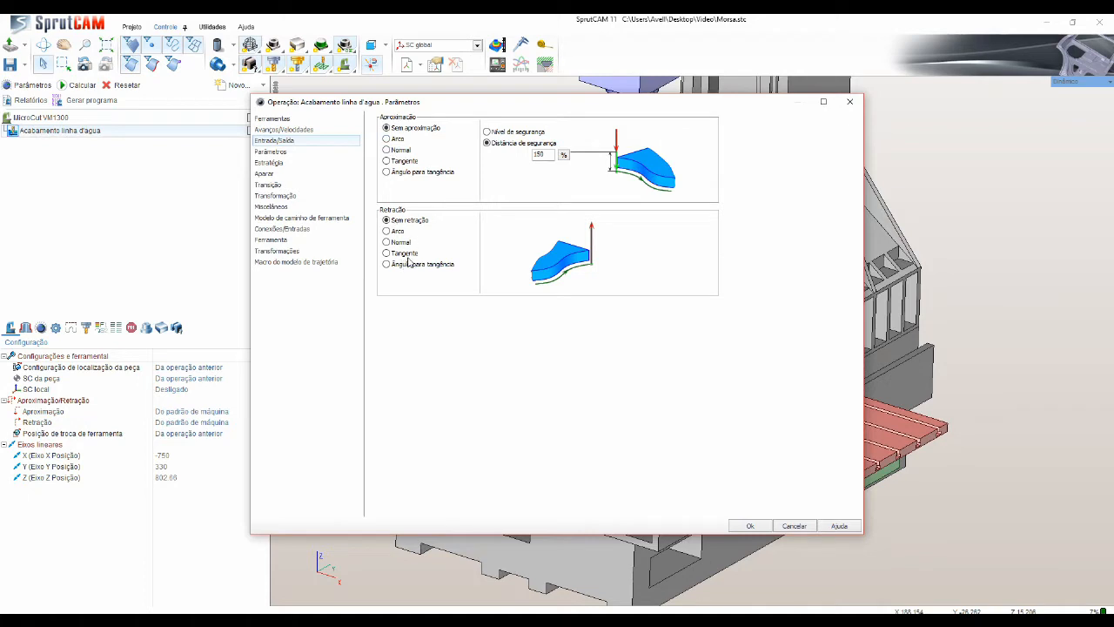
pyautogui.click(387, 140)
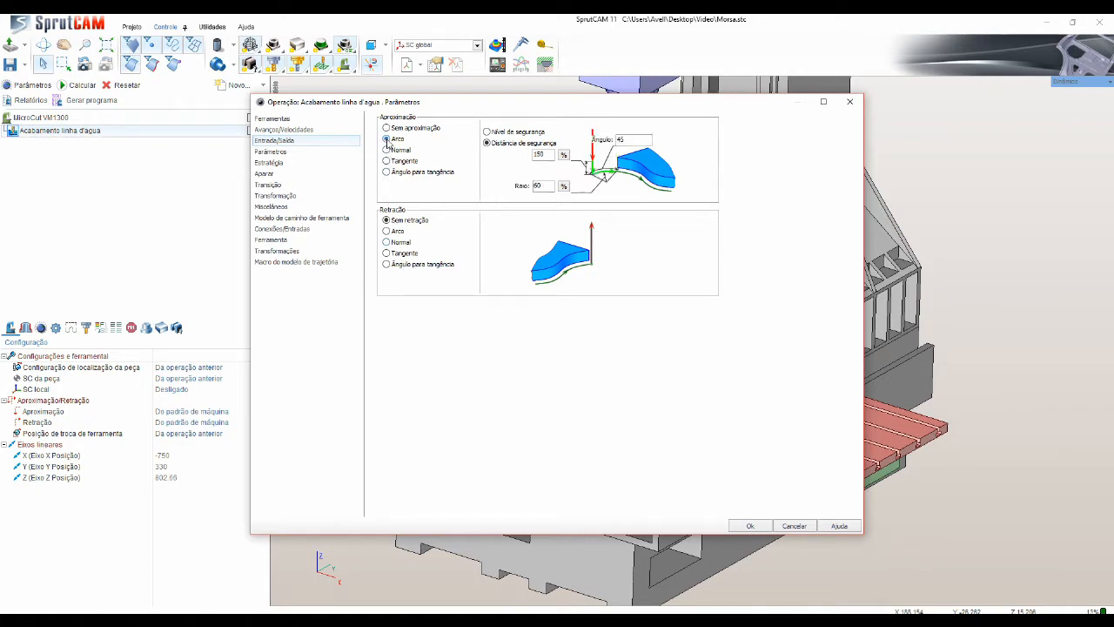
pyautogui.click(388, 150)
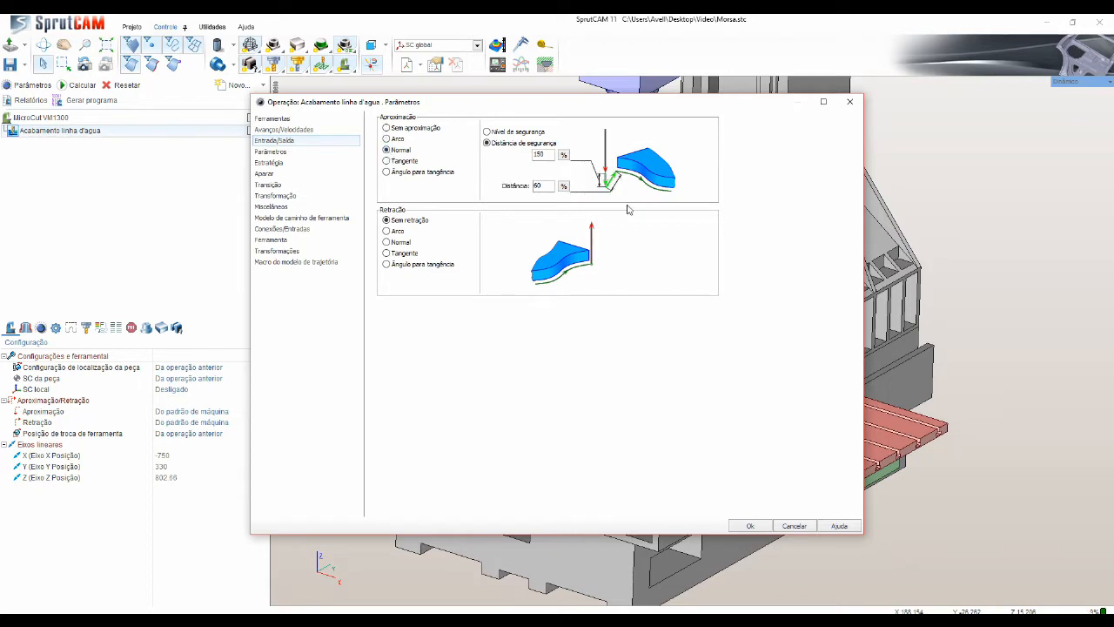
pyautogui.click(403, 161)
pyautogui.click(415, 172)
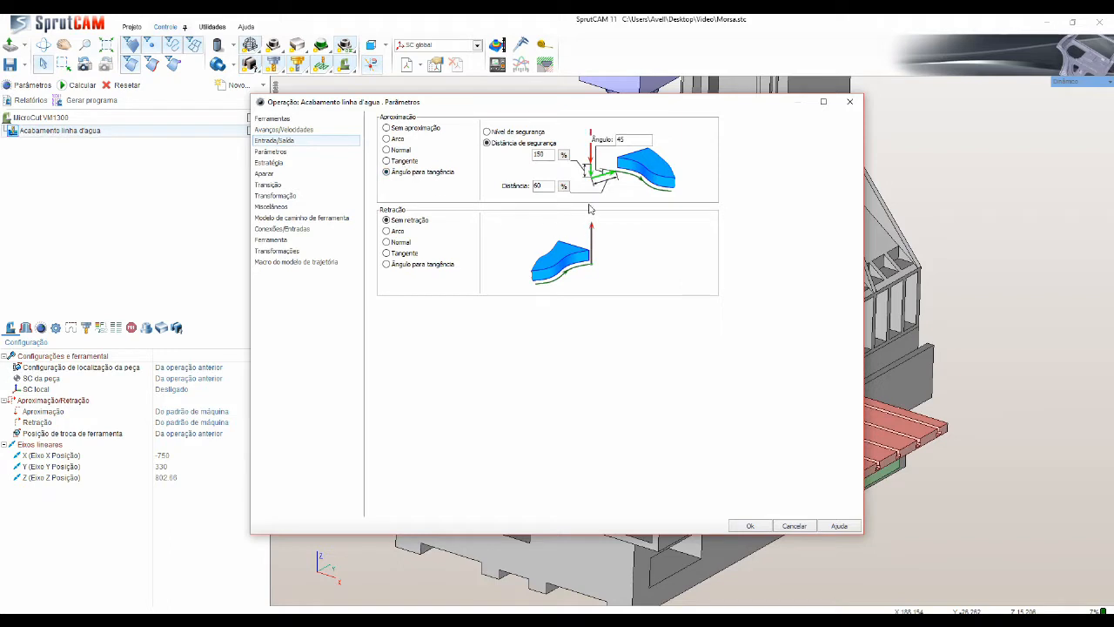
pyautogui.click(387, 128)
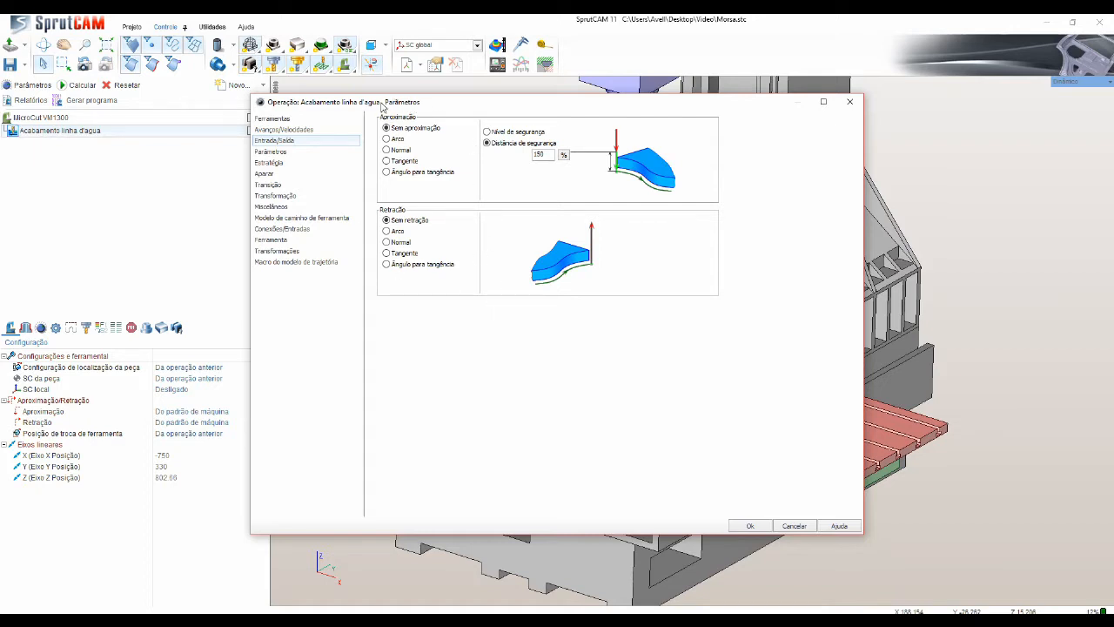
# Step: Set the cutting depth distance to 2 mm and the milling type to climb (Concordante)
pyautogui.click(280, 154)
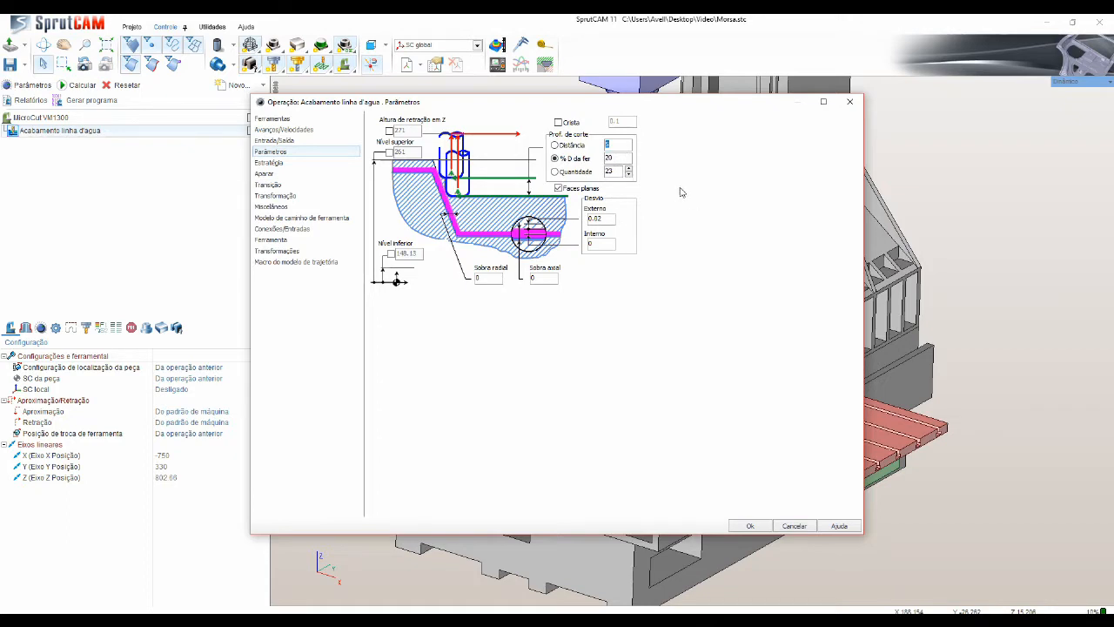
pyautogui.write('2')
pyautogui.click(277, 166)
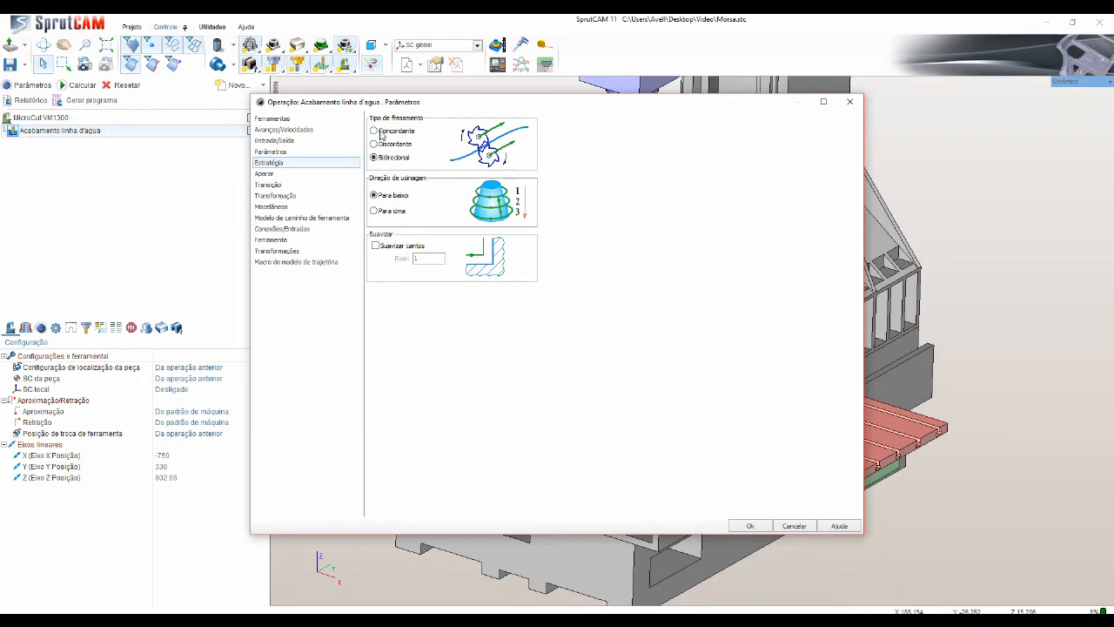
pyautogui.click(380, 133)
# Step: Try the upward machining direction (Para cima) and corner smoothing in the strategy settings
pyautogui.click(394, 212)
pyautogui.click(411, 248)
pyautogui.click(375, 247)
# Step: Set the roll type to surfaces only (Somente superfícies) in the trimming settings and apply the operation parameters
pyautogui.click(265, 174)
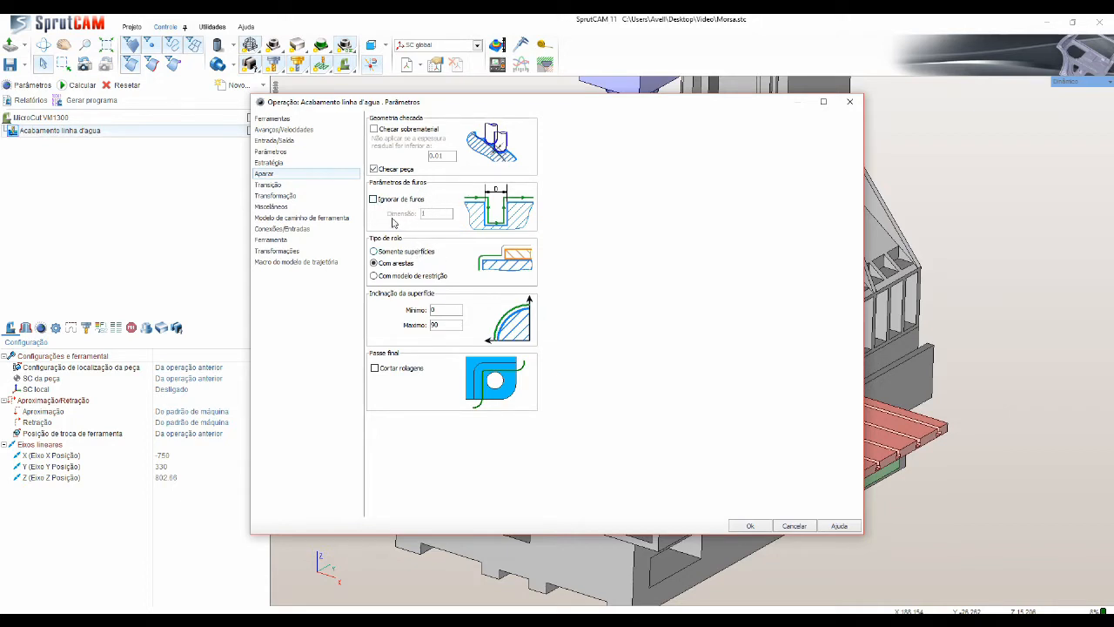
pyautogui.click(387, 200)
pyautogui.click(391, 203)
pyautogui.click(404, 277)
pyautogui.moveTo(560, 112); pyautogui.dragTo(357, 112)
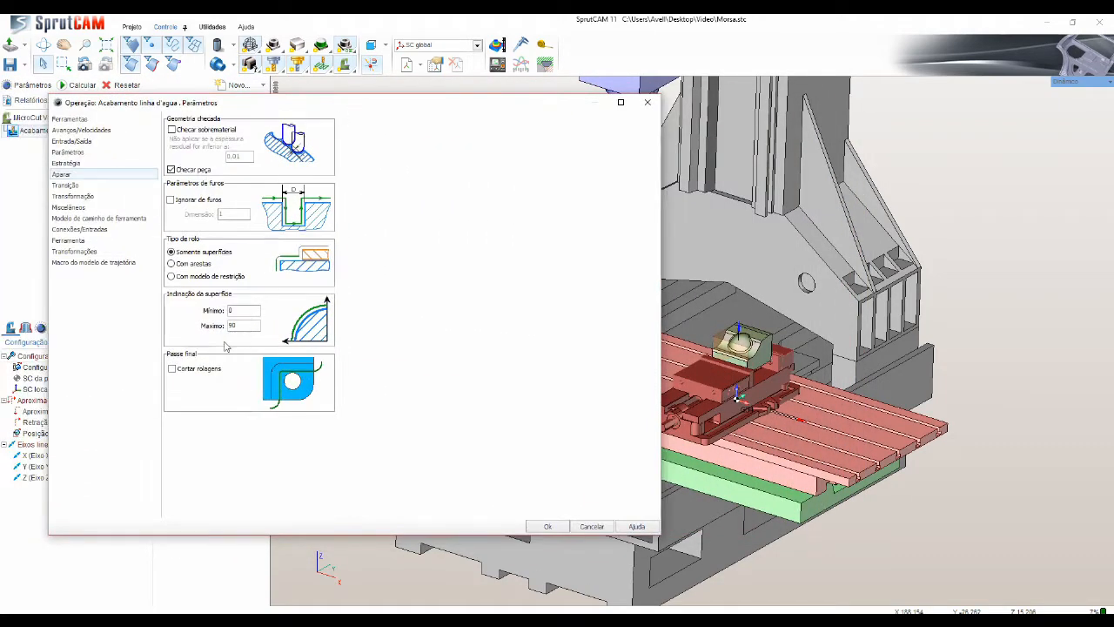
pyautogui.click(546, 527)
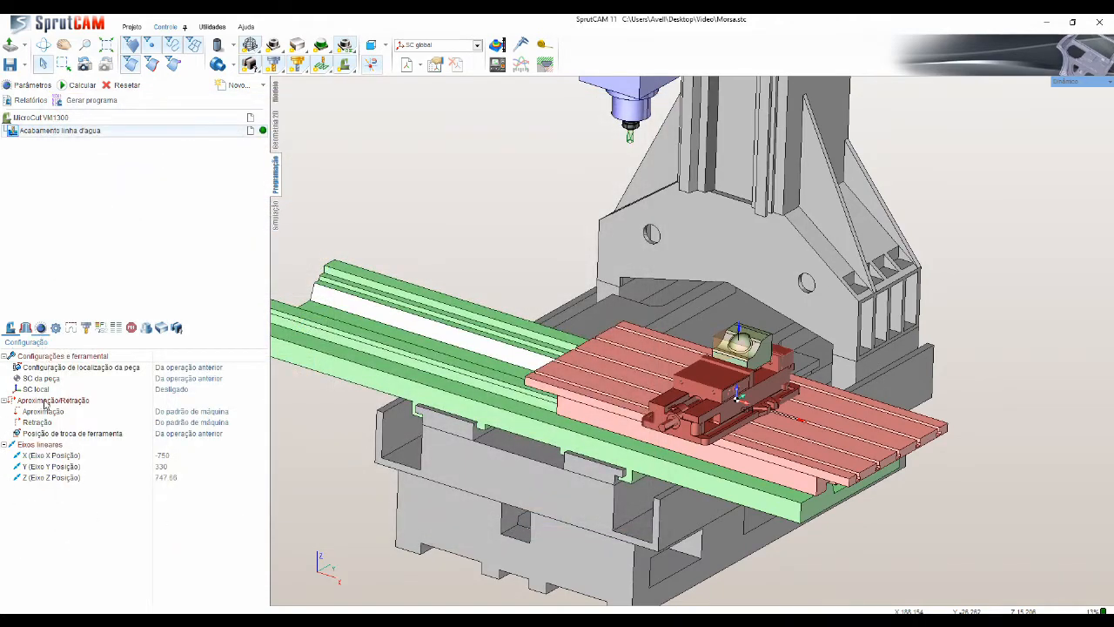
# Step: Try a minimum slope angle of 25°, inspect the previewed machining levels on the part, and reset the angle to 0°
pyautogui.click(40, 328)
pyautogui.scroll(10, 699, 360)
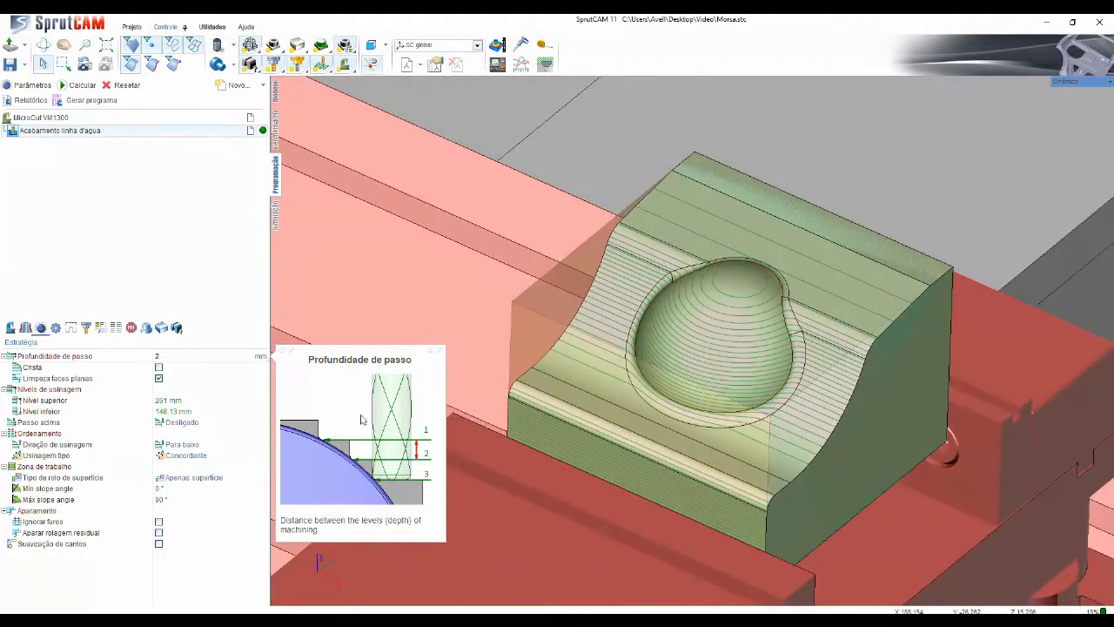
pyautogui.click(171, 489)
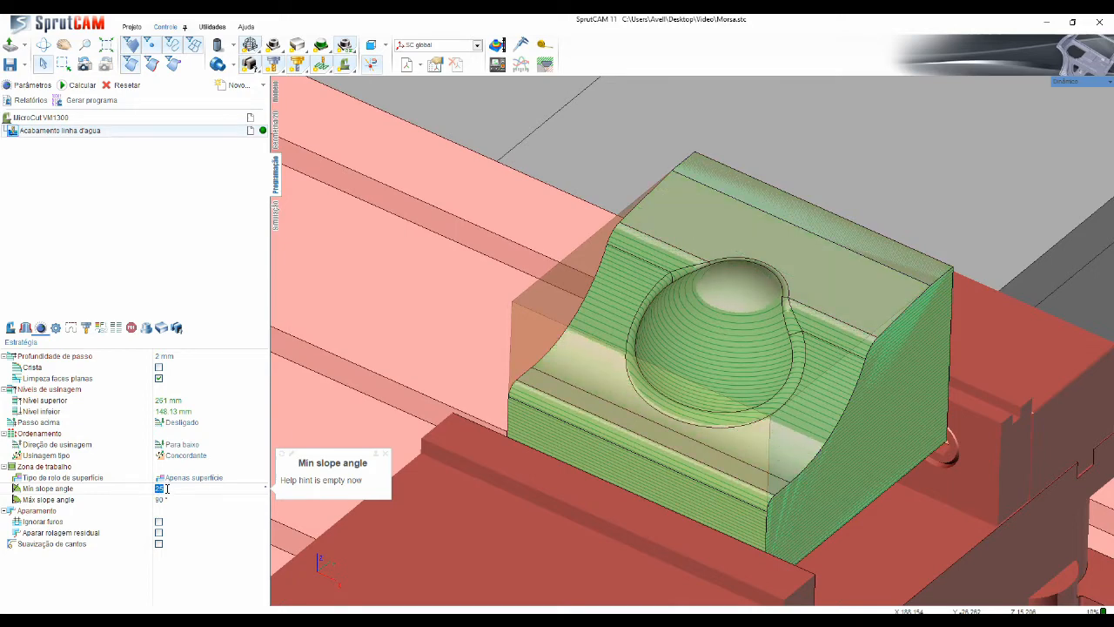
pyautogui.moveTo(488, 365); pyautogui.dragTo(609, 381, button='right')
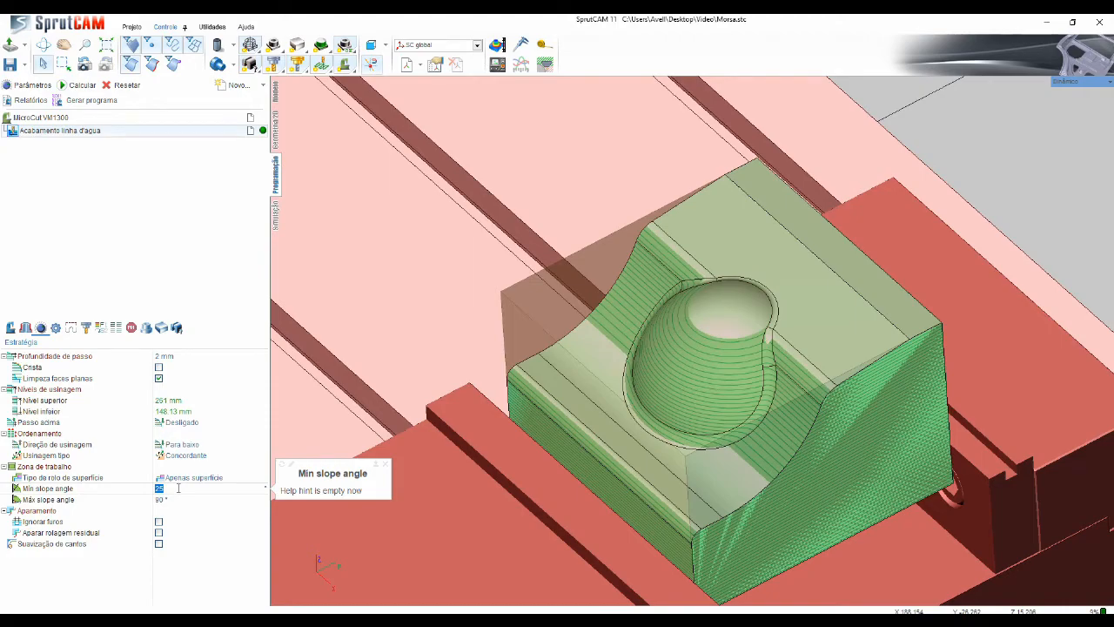
pyautogui.moveTo(550, 406); pyautogui.dragTo(508, 401, button='middle')
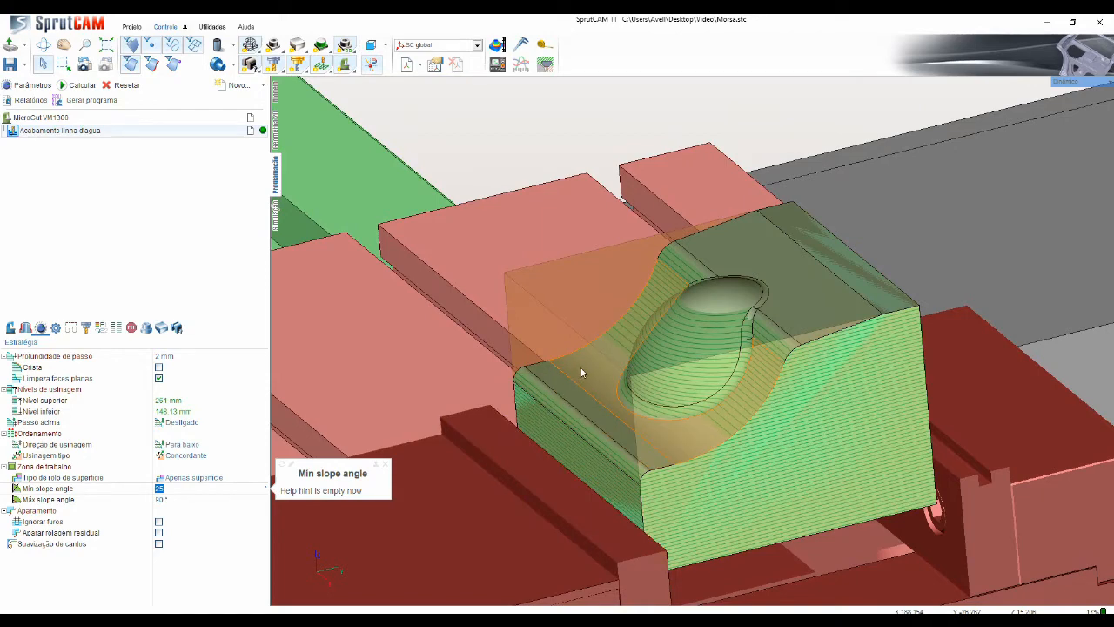
pyautogui.moveTo(597, 405); pyautogui.dragTo(566, 379, button='middle')
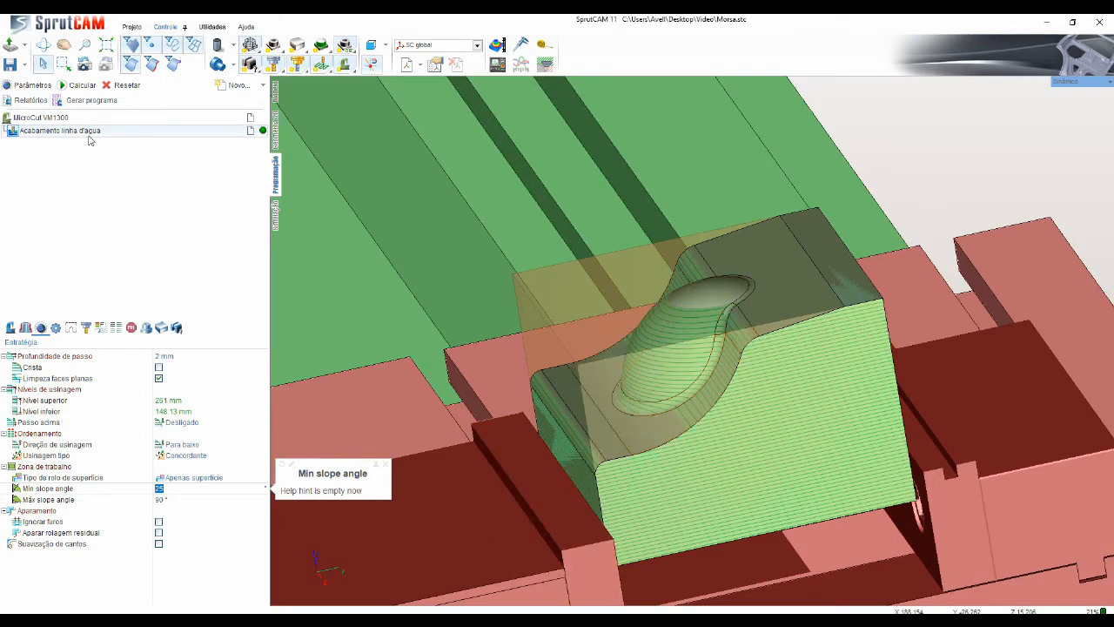
pyautogui.scroll(3, 608, 376)
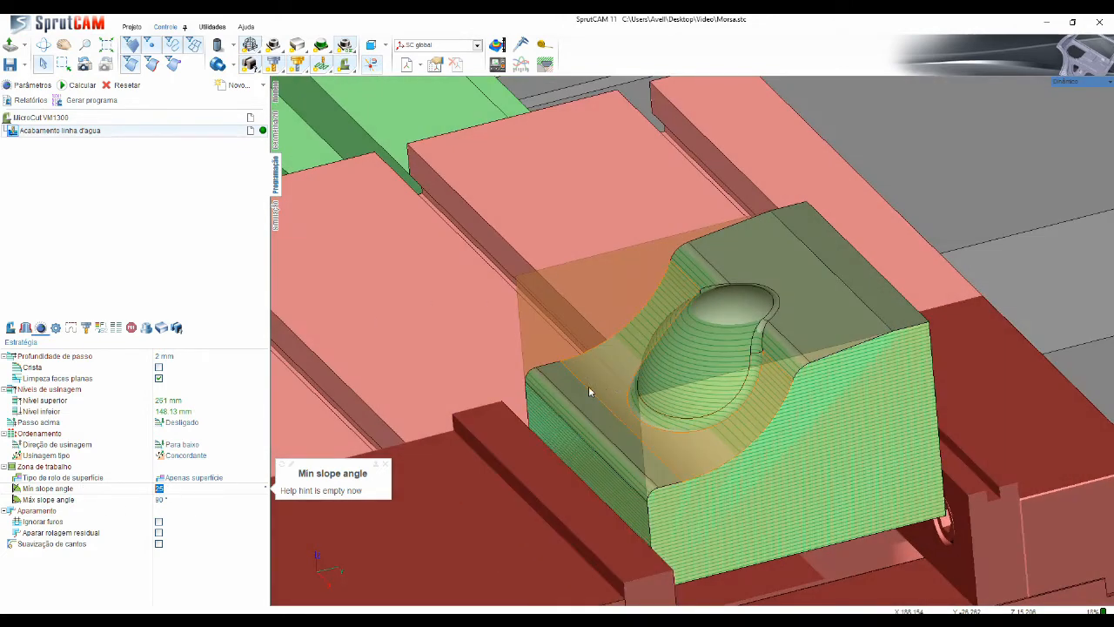
pyautogui.scroll(3, 558, 394)
pyautogui.scroll(-4, 592, 392)
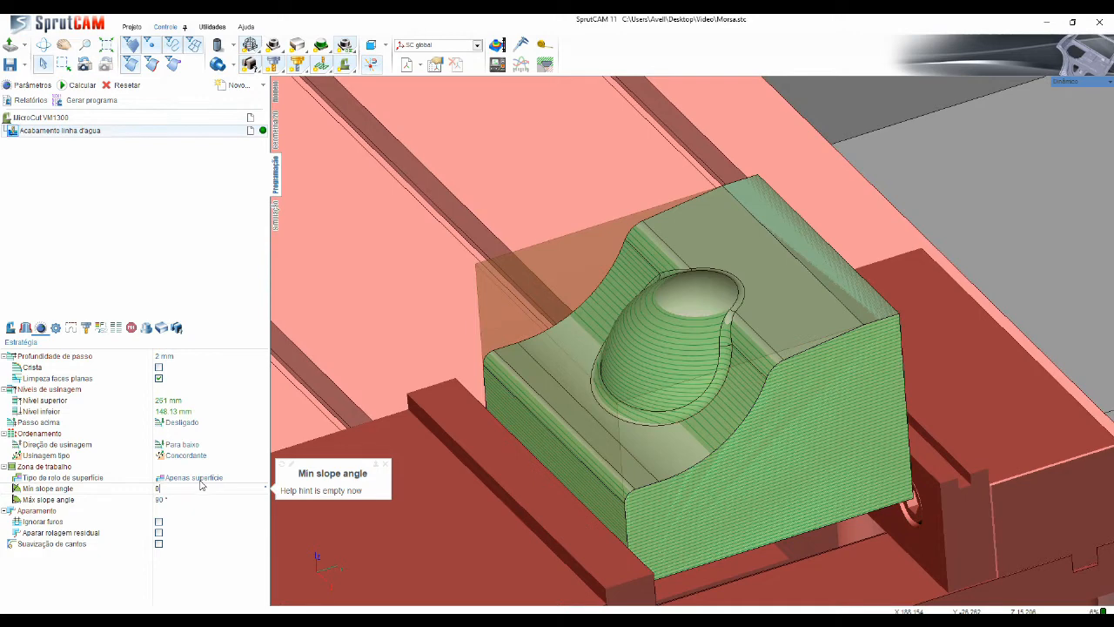
pyautogui.press('Return')
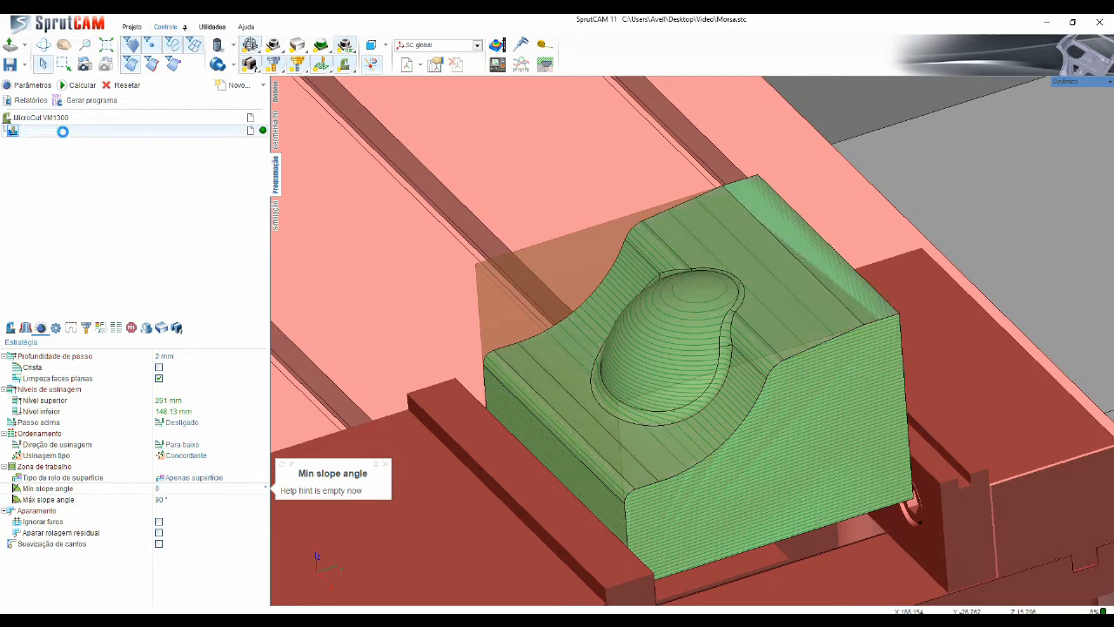
# Step: Try the final-pass roll trimming option (Cortar rolagens) in the operation's parameters, leaving it disabled
pyautogui.doubleClick(62, 131)
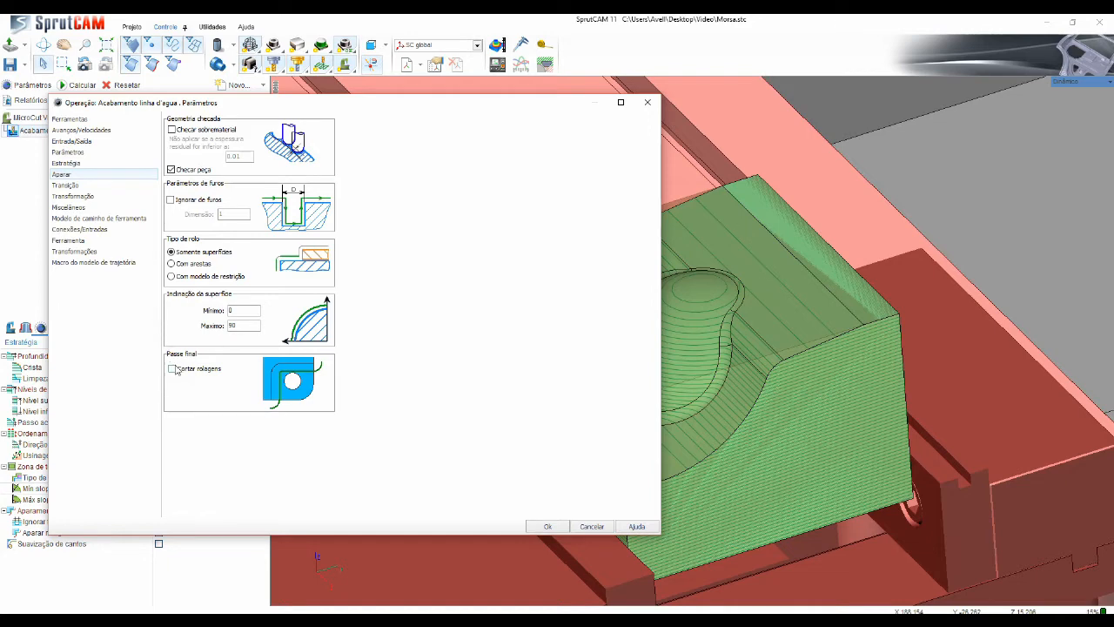
pyautogui.moveTo(283, 107); pyautogui.dragTo(376, 61)
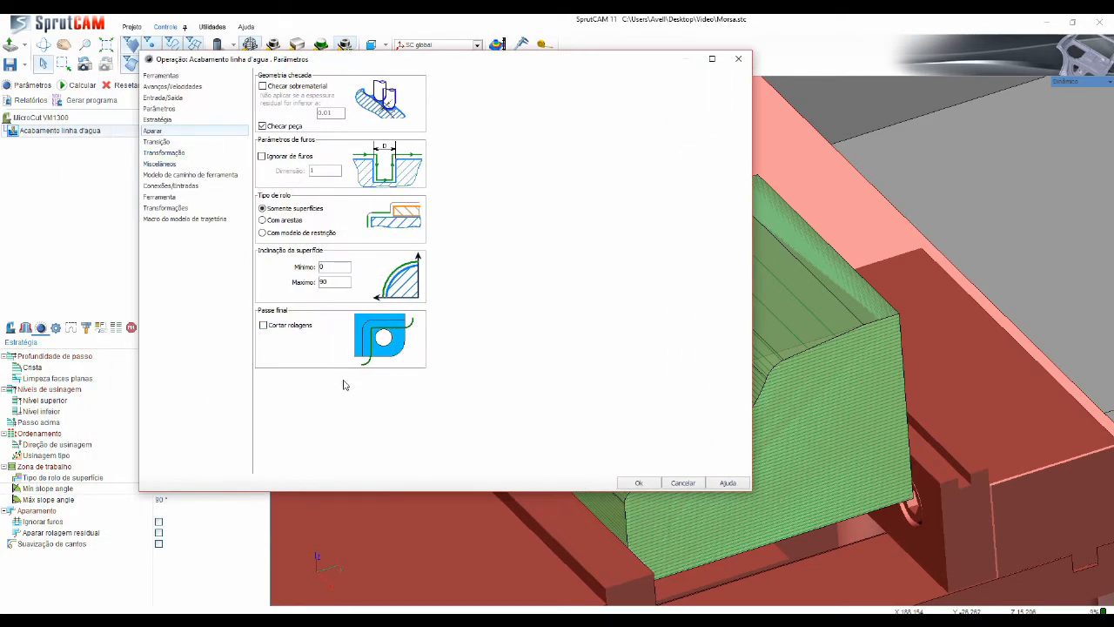
pyautogui.click(272, 327)
pyautogui.click(280, 325)
pyautogui.click(634, 484)
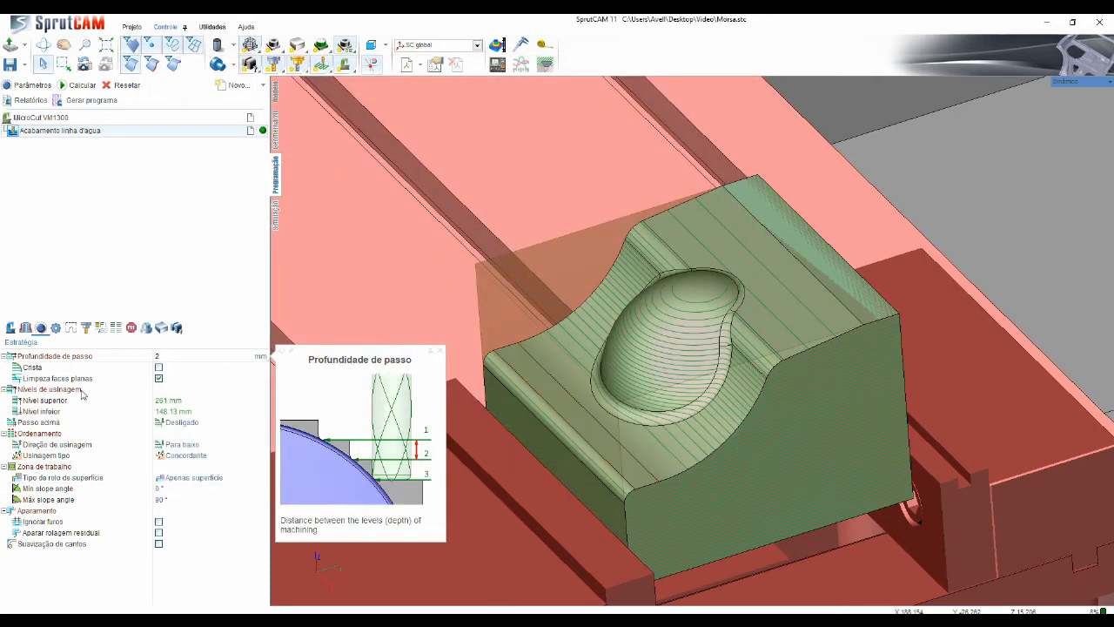
# Step: Assign the pear-shaped cavity's curved inner face as the job geometry and calculate the toolpath
pyautogui.click(26, 328)
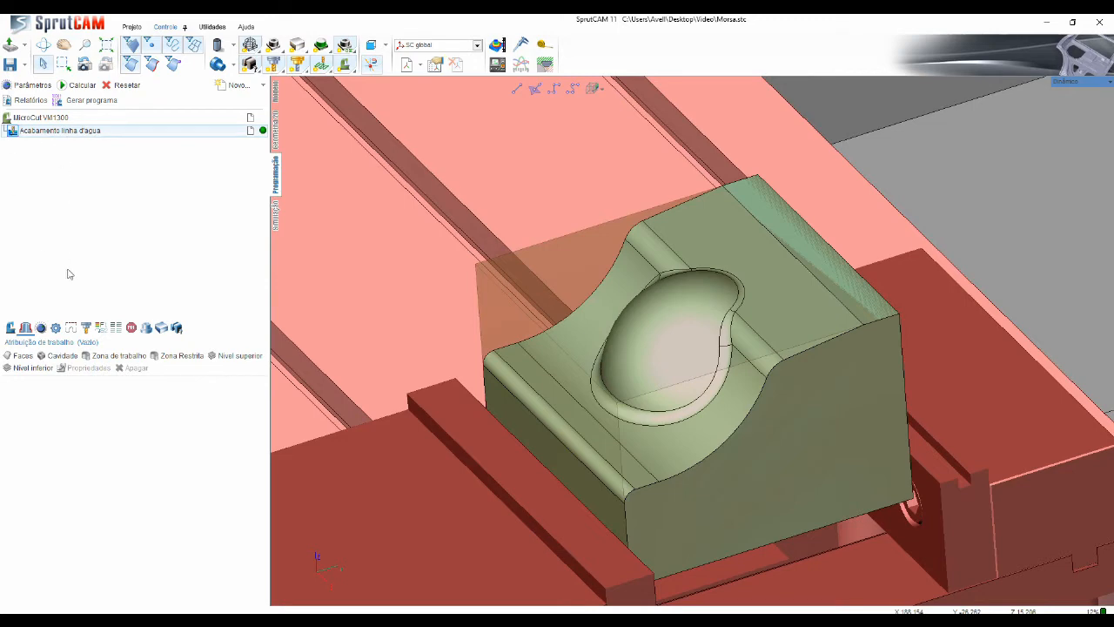
pyautogui.moveTo(448, 386); pyautogui.dragTo(459, 408, button='middle')
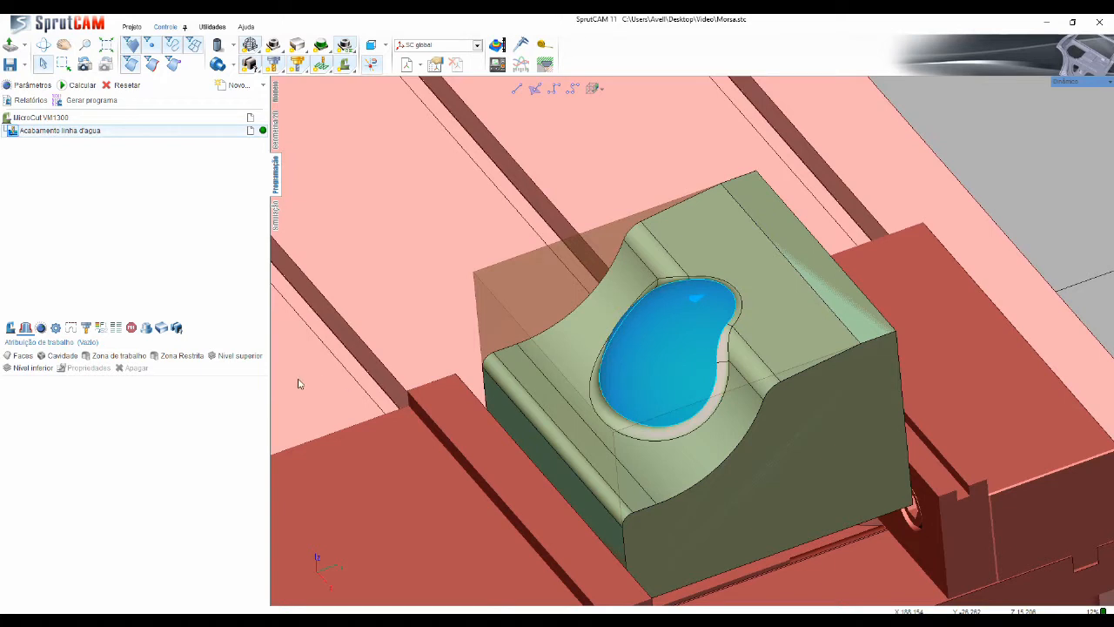
pyautogui.click(20, 358)
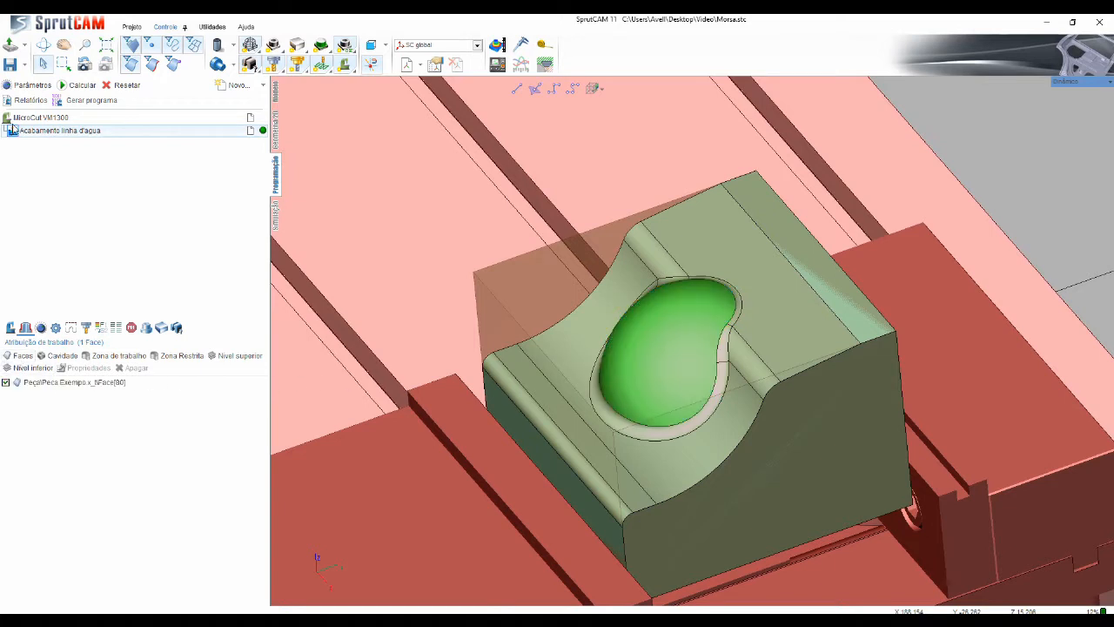
pyautogui.click(63, 85)
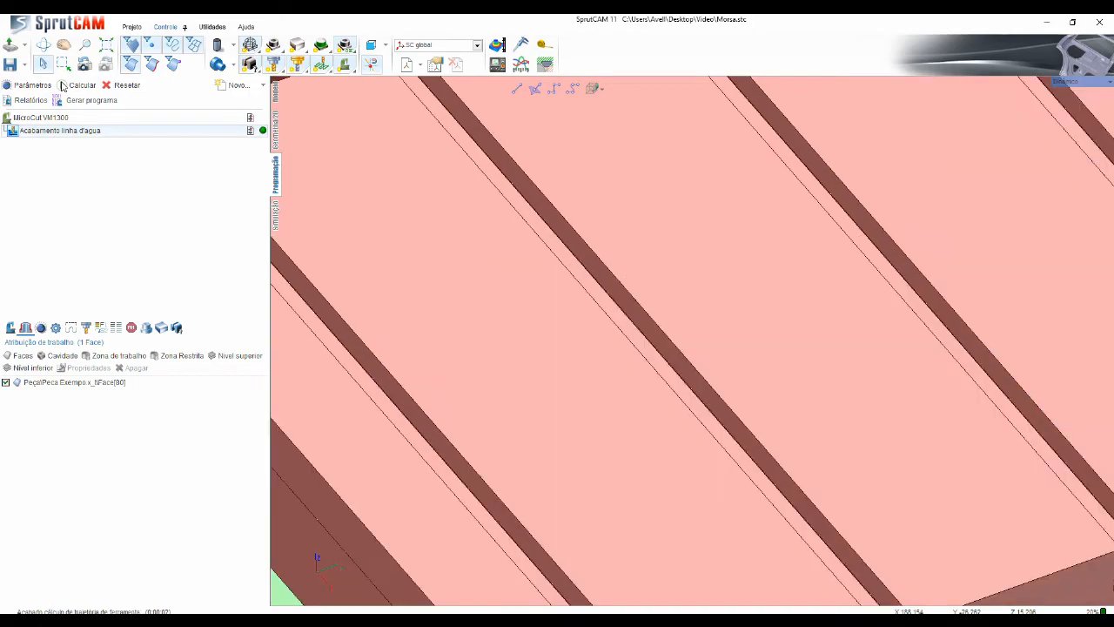
# Step: Hide the simulated machining result and inspect the waterline toolpath over the pear-shaped cavity
pyautogui.scroll(-5, 624, 366)
pyautogui.scroll(5, 710, 228)
pyautogui.scroll(2, 709, 228)
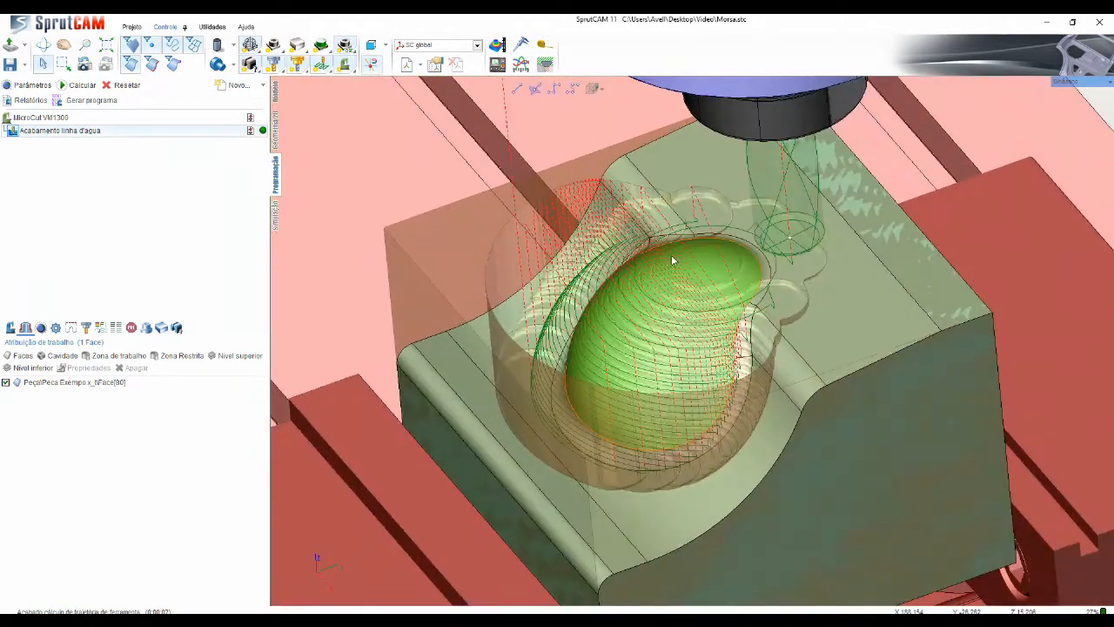
pyautogui.scroll(3, 676, 313)
pyautogui.moveTo(703, 331); pyautogui.dragTo(727, 369, button='right')
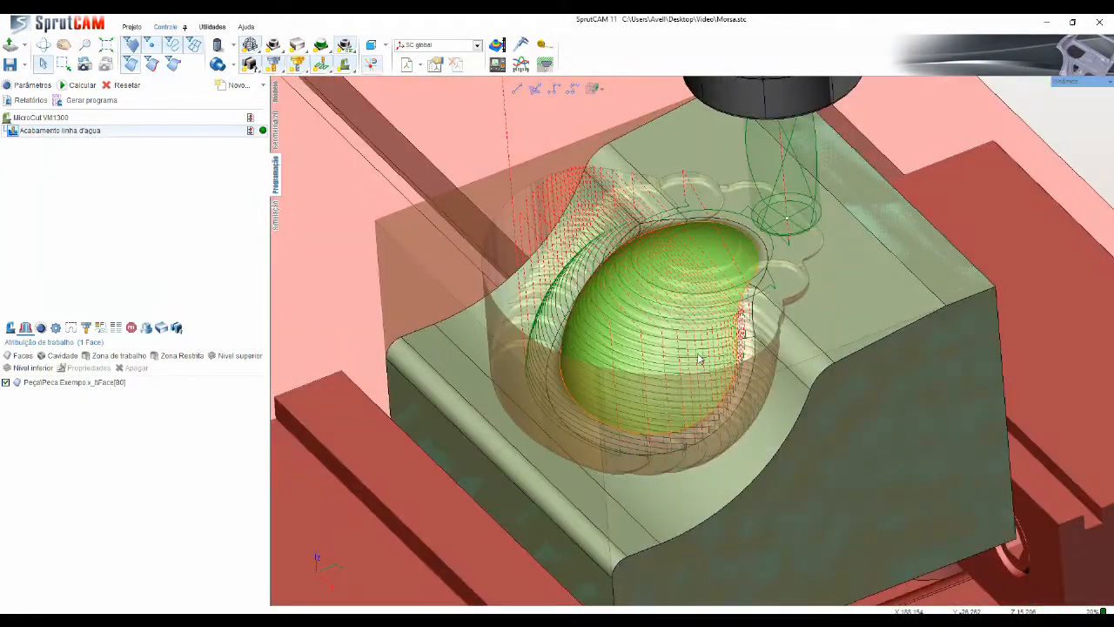
pyautogui.click(345, 45)
pyautogui.scroll(2, 609, 275)
pyautogui.moveTo(609, 276)
pyautogui.mouseDown(button='right')
pyautogui.moveTo(610, 287)
pyautogui.moveTo(604, 273)
pyautogui.mouseUp(button='right')
# Step: Delete the cavity face from the operation's job assignment and bring the whole part in the vise into view
pyautogui.click(36, 387)
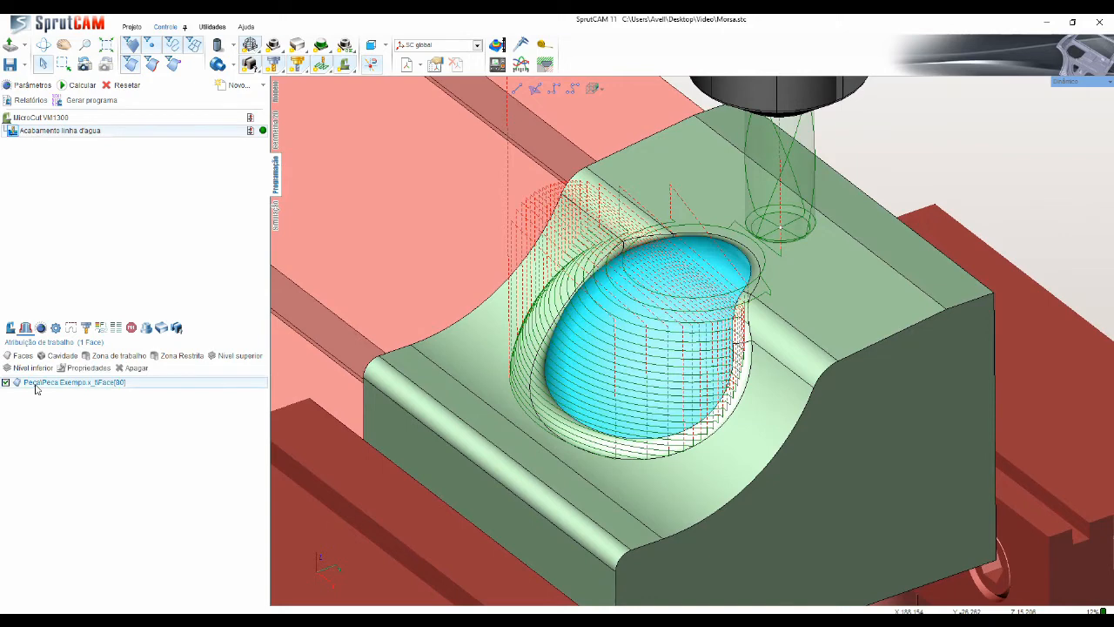
pyautogui.press('Delete')
pyautogui.press('Return')
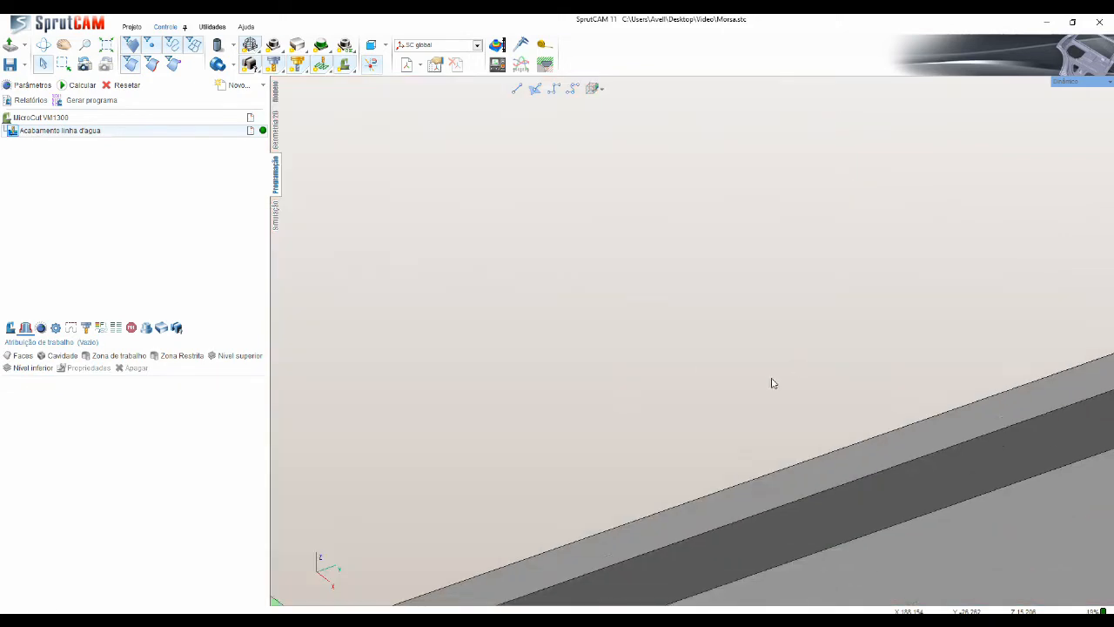
pyautogui.scroll(-3, 771, 381)
pyautogui.click(344, 45)
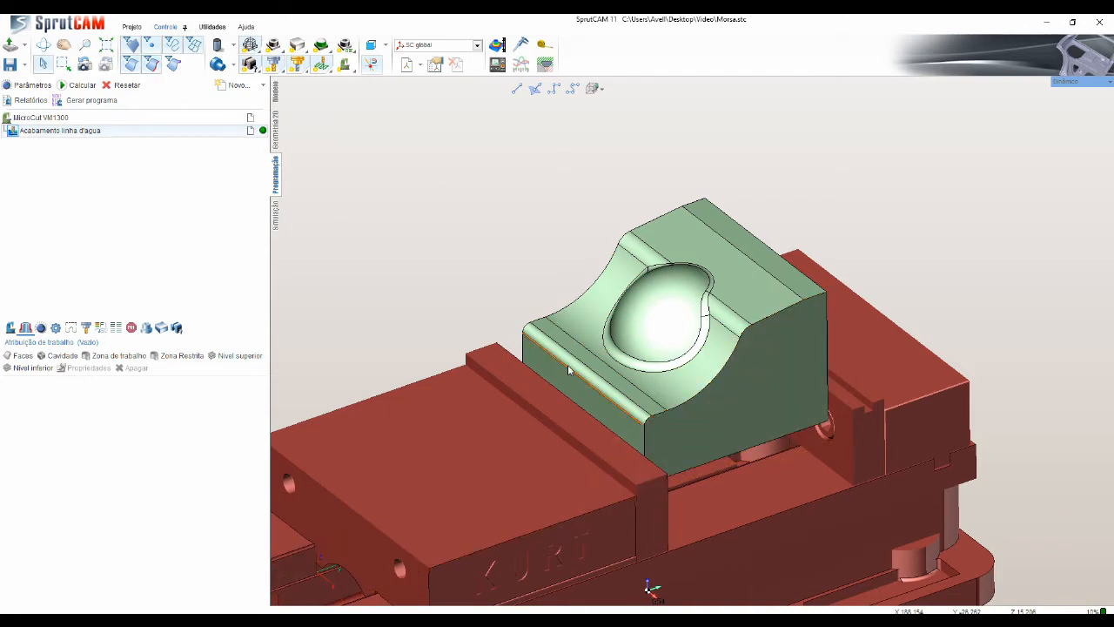
# Step: Draw a closed five-point spline loosely around the pear-shaped cavity of the part
pyautogui.click(721, 372)
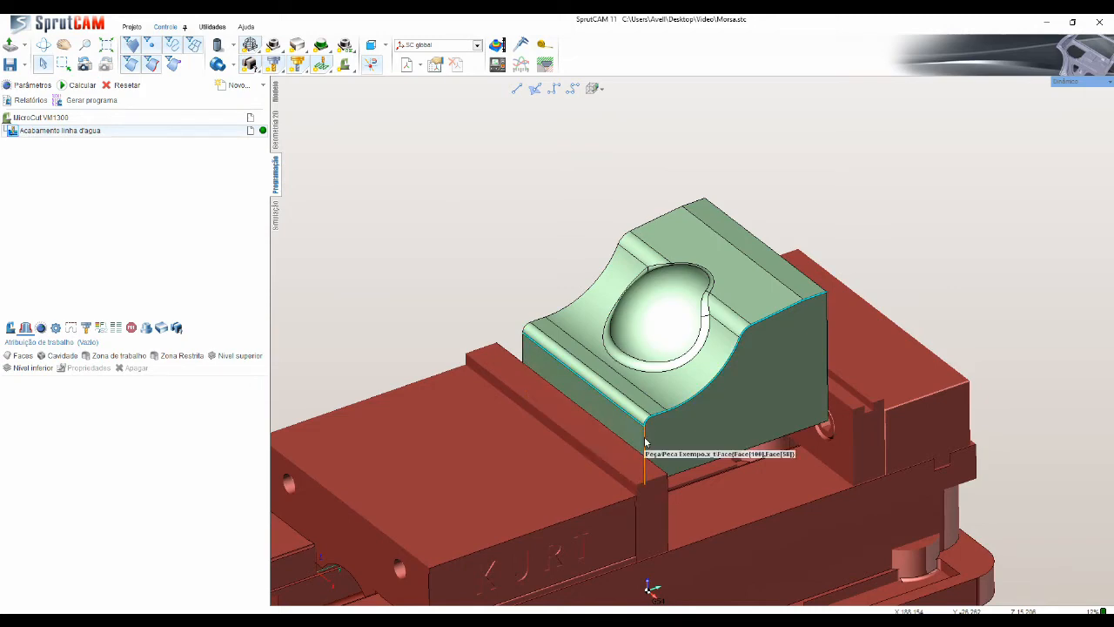
pyautogui.moveTo(644, 444); pyautogui.dragTo(425, 200, button='right')
pyautogui.click(632, 209)
pyautogui.click(585, 262)
pyautogui.click(583, 357)
pyautogui.click(688, 355)
pyautogui.click(734, 285)
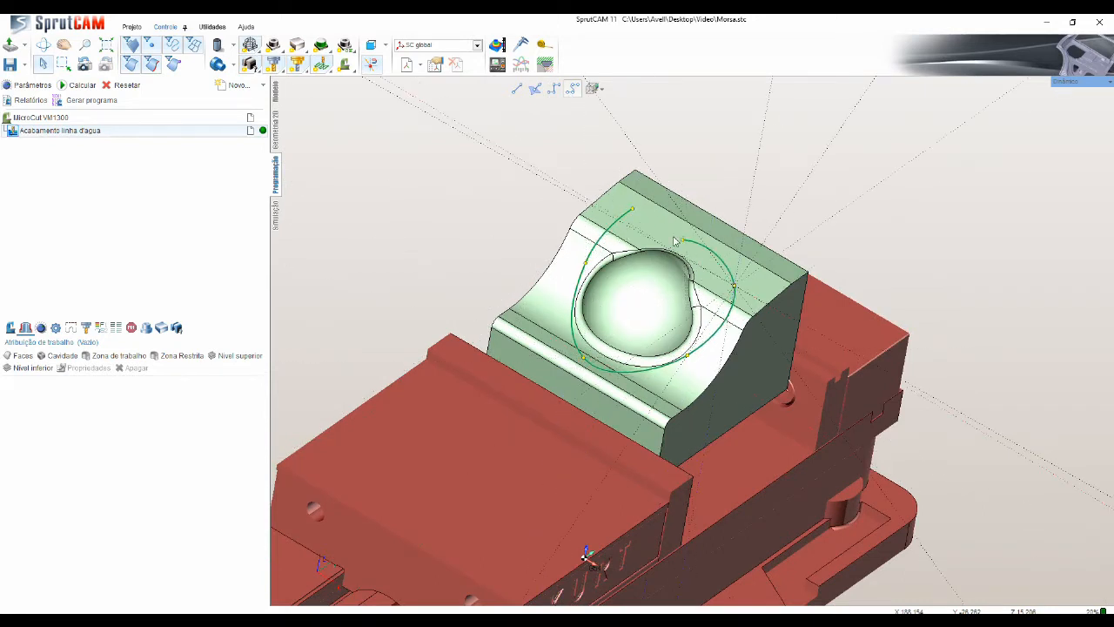
pyautogui.click(636, 212)
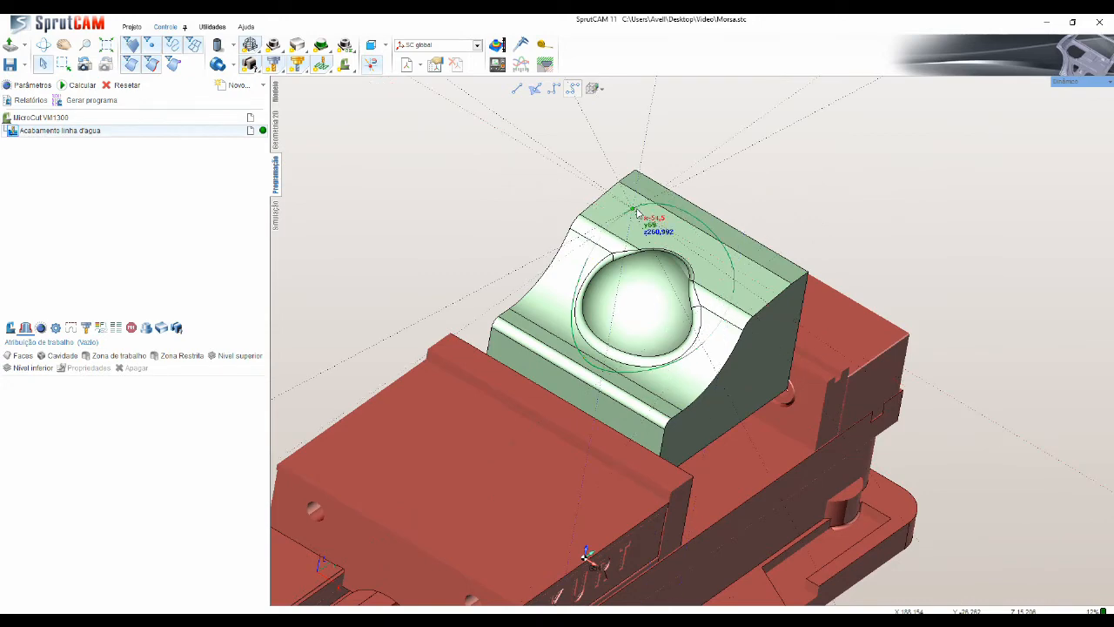
# Step: Assign the closed spline around the cavity as the operation's work zone (Zona de trabalho)
pyautogui.moveTo(571, 331); pyautogui.dragTo(611, 243, button='right')
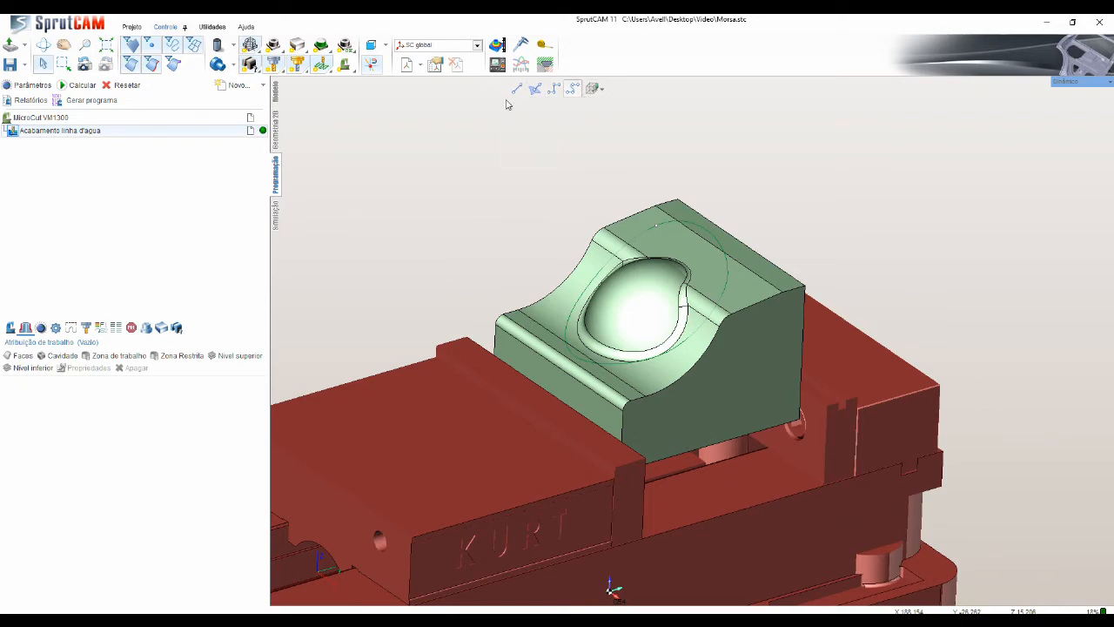
pyautogui.moveTo(560, 176); pyautogui.dragTo(485, 226, button='right')
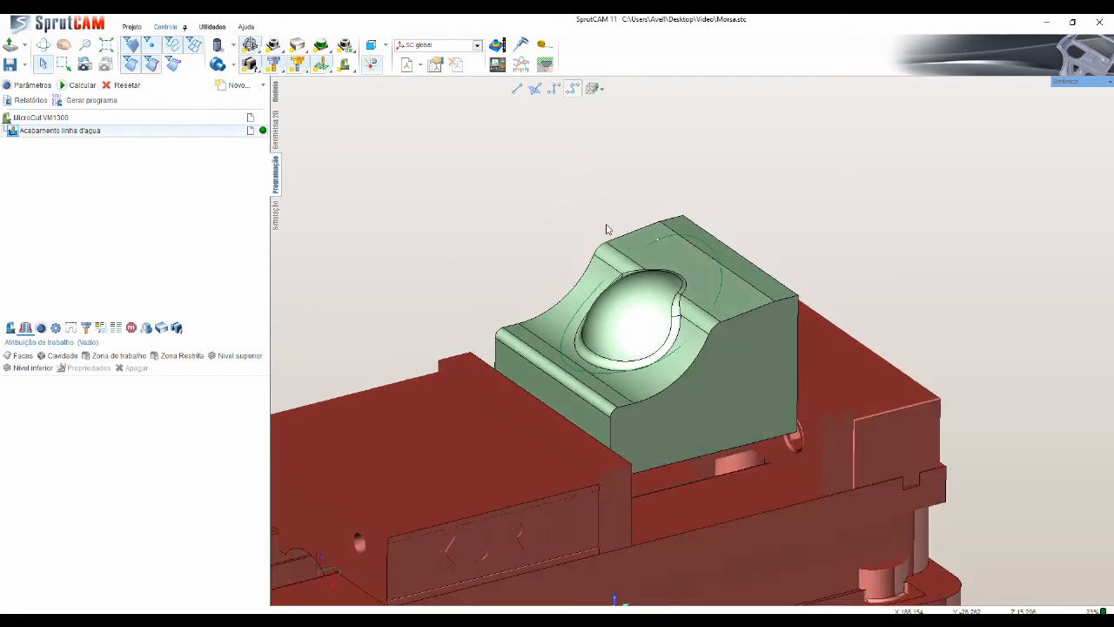
pyautogui.click(712, 261)
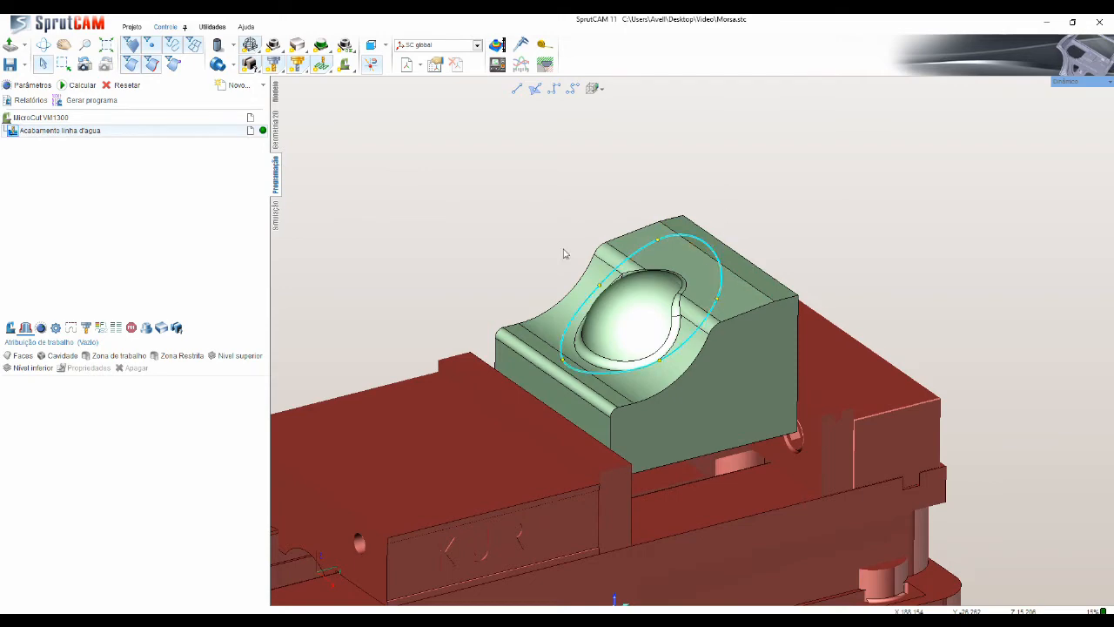
pyautogui.click(132, 357)
pyautogui.moveTo(601, 302); pyautogui.dragTo(622, 435, button='right')
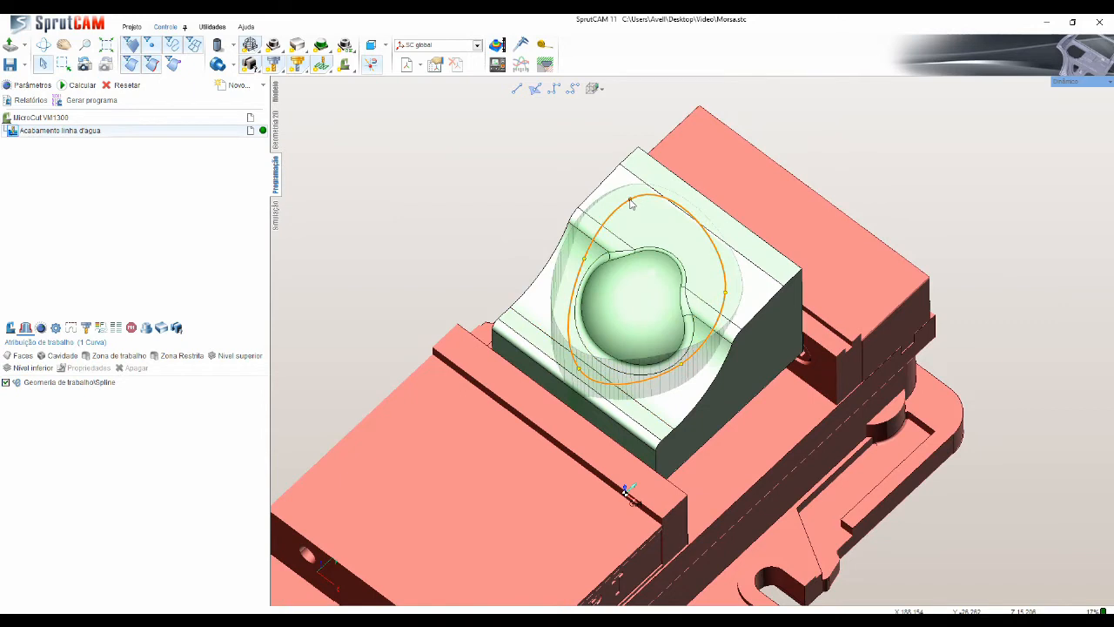
# Step: Try the inside tool contact option (Dentro) for the spline work zone, comparing it with Centro from above
pyautogui.doubleClick(77, 386)
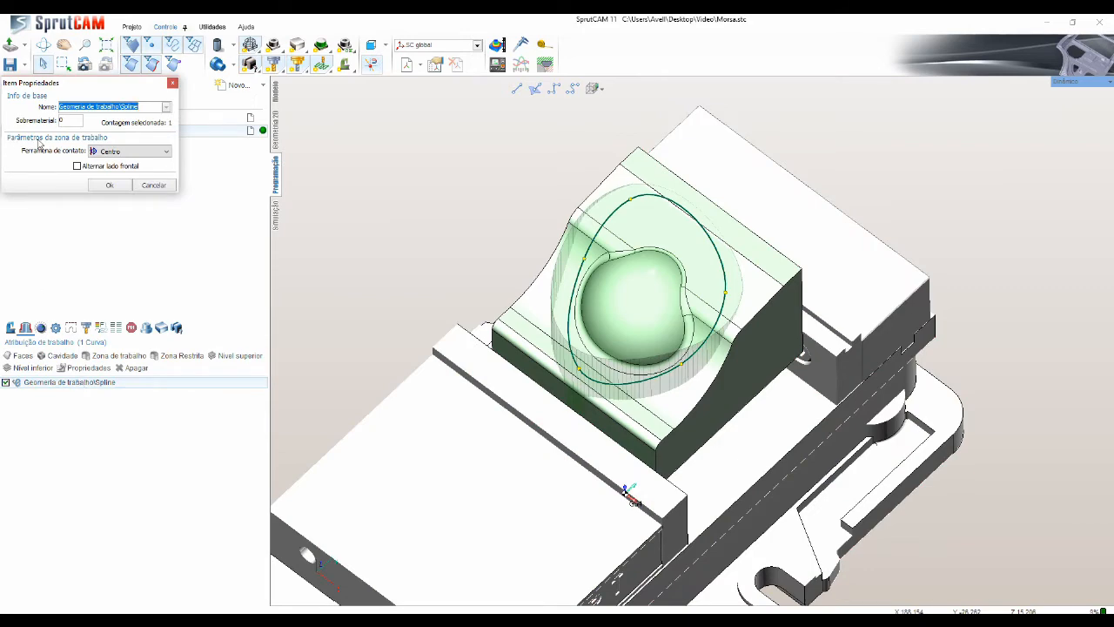
pyautogui.click(102, 151)
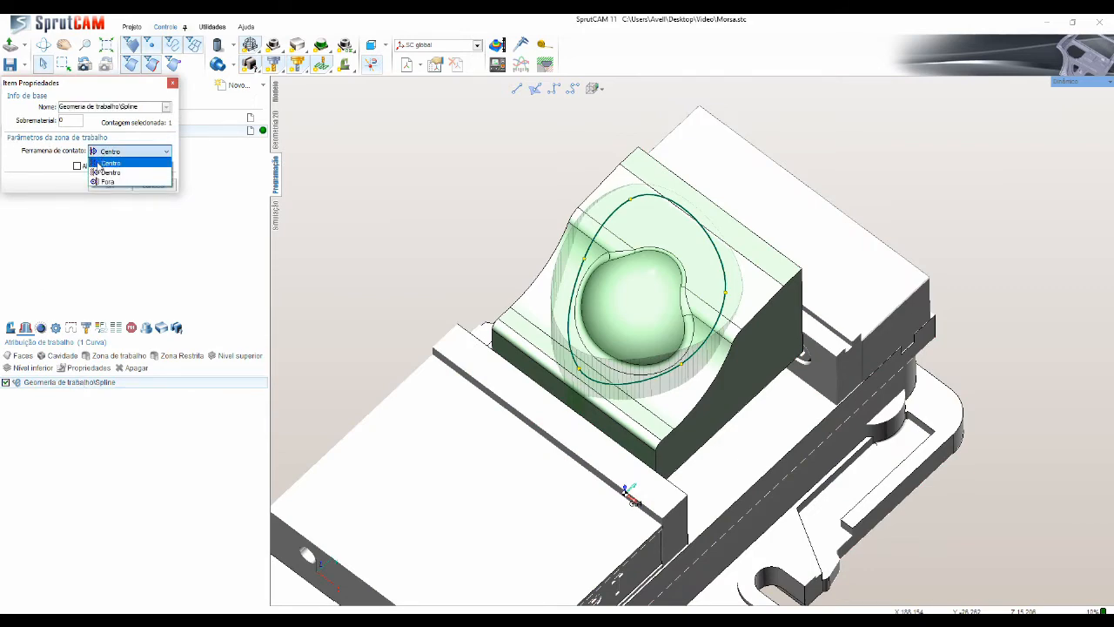
pyautogui.click(116, 164)
pyautogui.moveTo(522, 261); pyautogui.dragTo(680, 285, button='middle')
pyautogui.press('t')
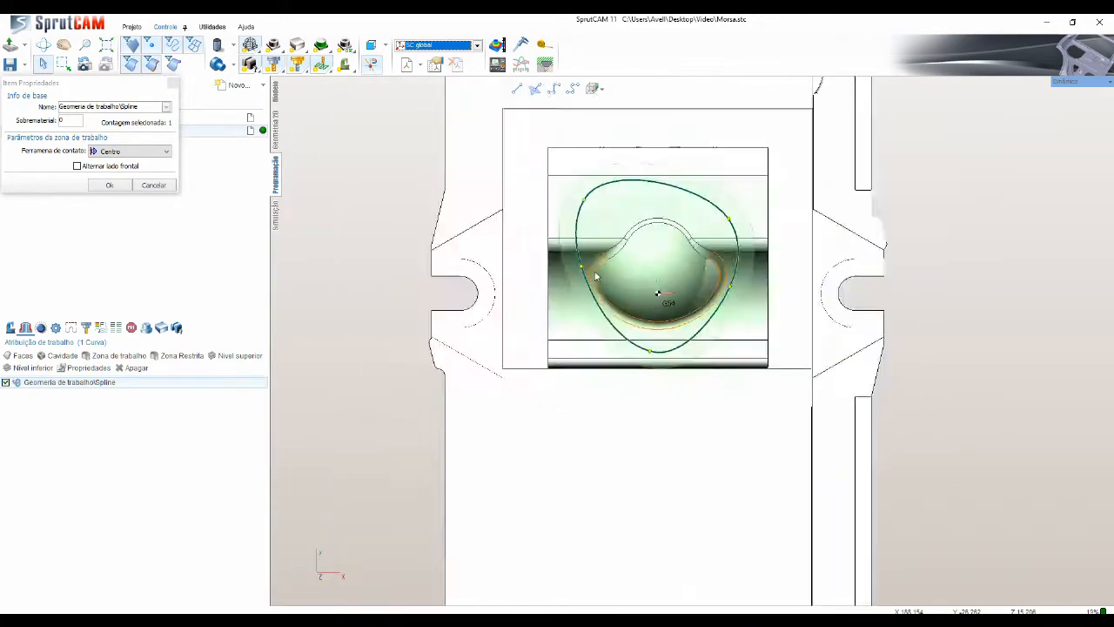
pyautogui.scroll(5, 810, 281)
pyautogui.scroll(2, 810, 281)
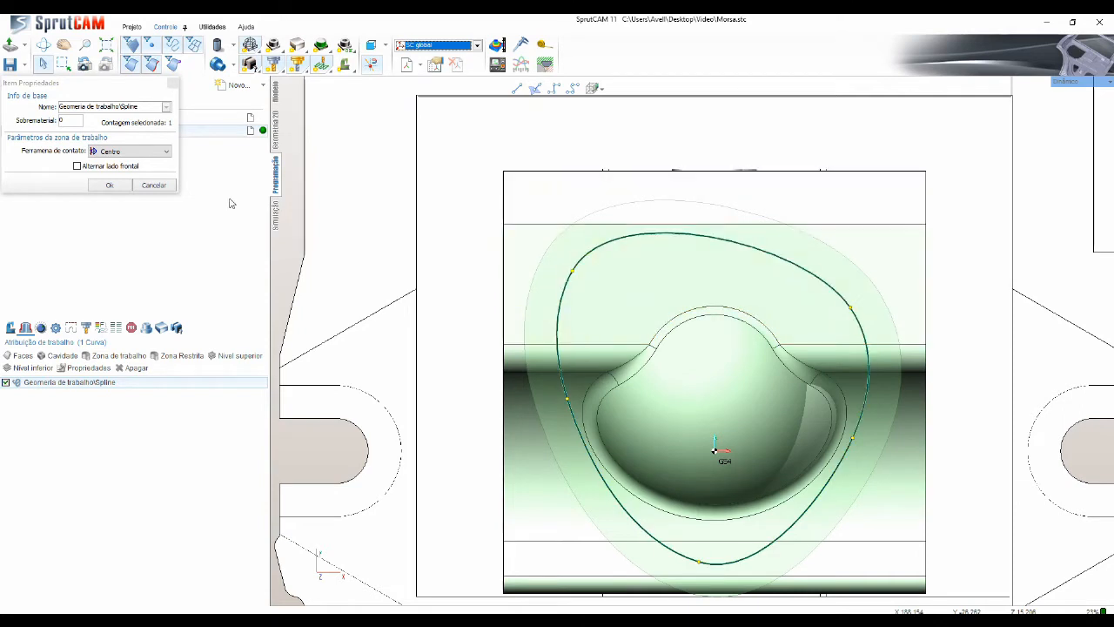
pyautogui.click(140, 154)
pyautogui.click(137, 173)
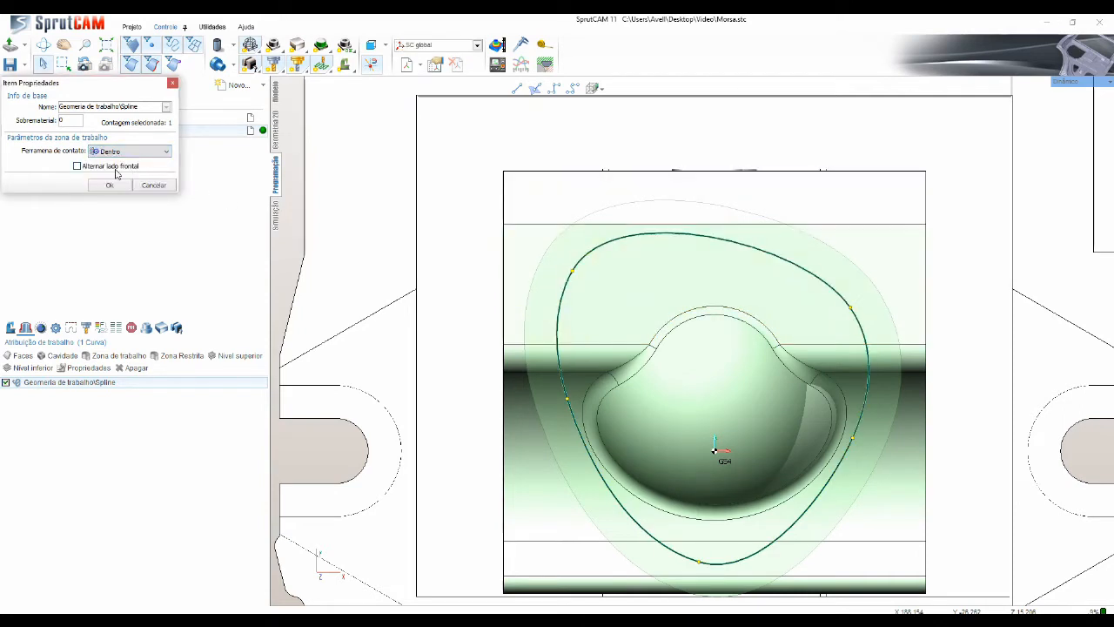
pyautogui.click(110, 185)
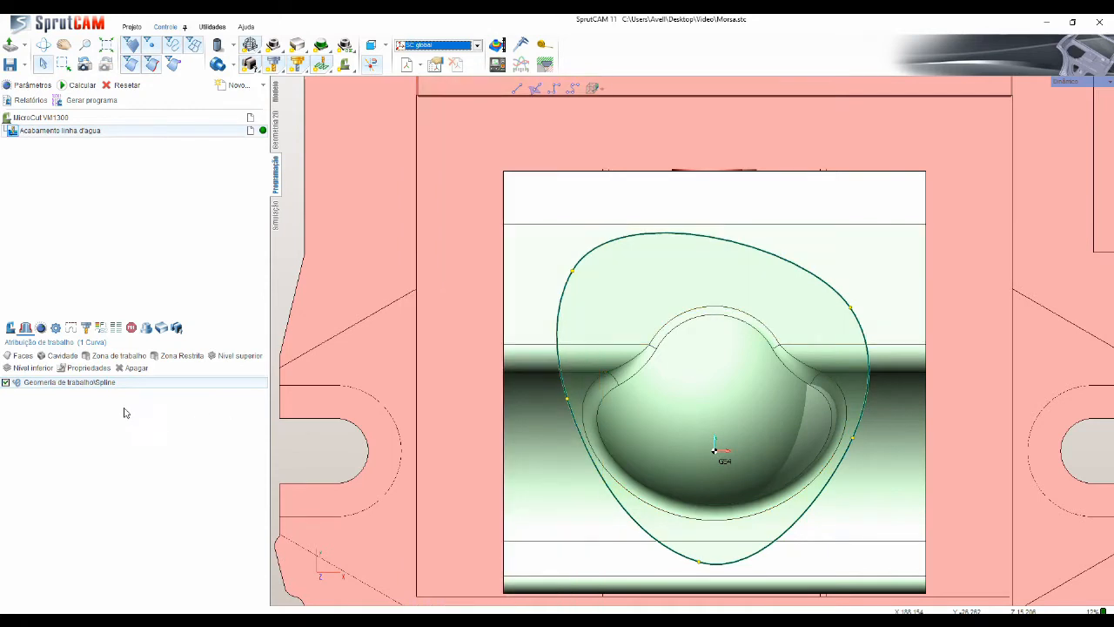
# Step: Try the outside tool contact option (Fora) for the spline work zone
pyautogui.doubleClick(78, 383)
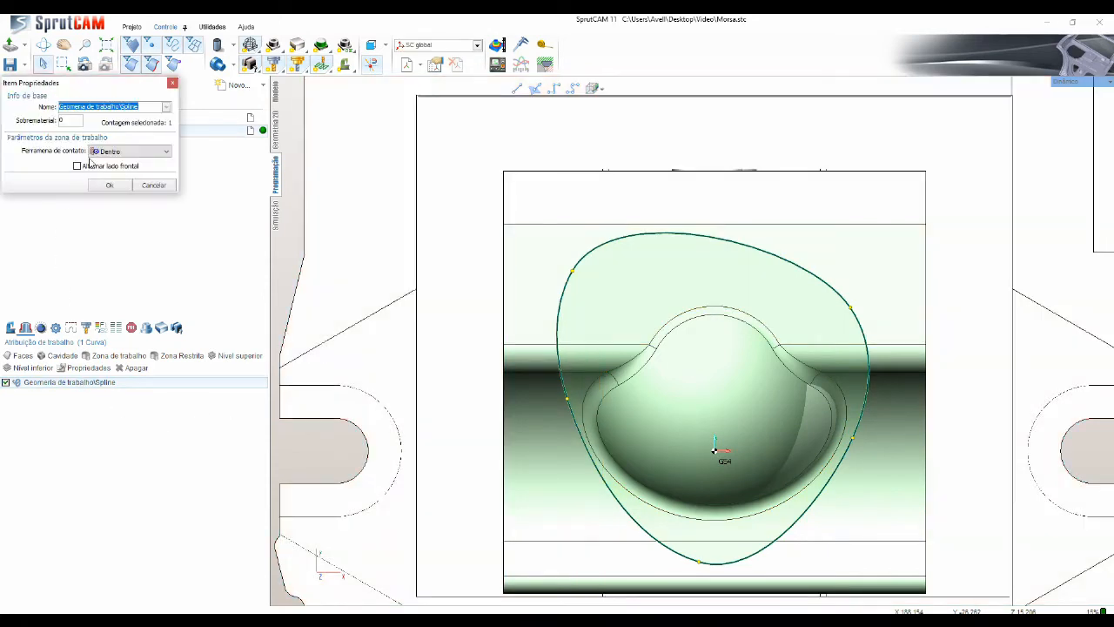
pyautogui.click(122, 151)
pyautogui.click(109, 182)
pyautogui.click(104, 186)
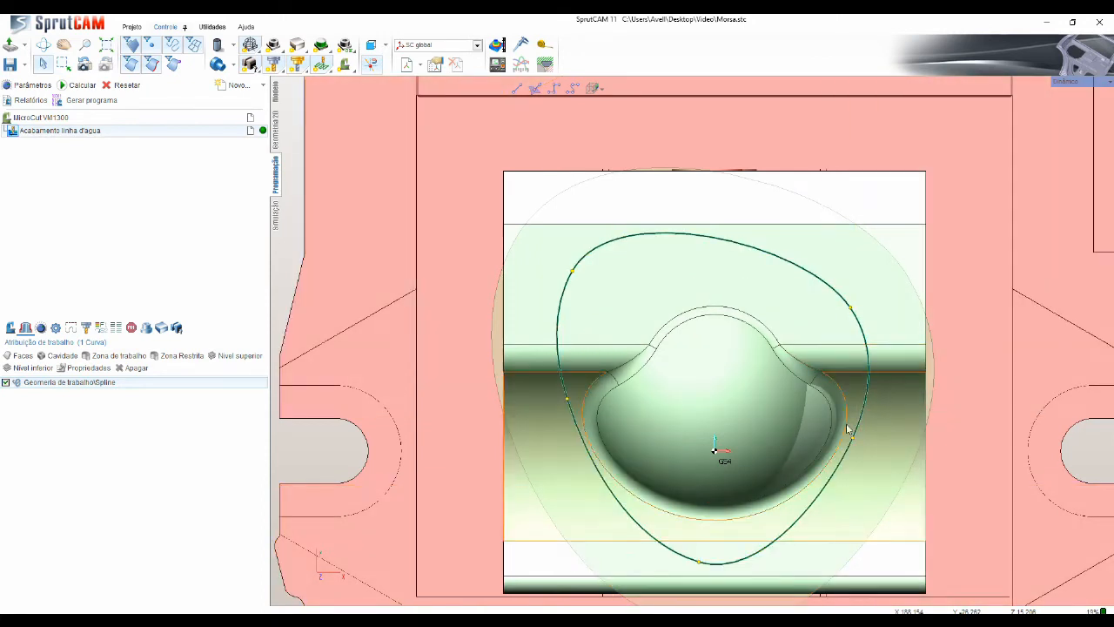
# Step: Set the spline work zone's tool contact back to Centro
pyautogui.doubleClick(93, 383)
pyautogui.click(139, 152)
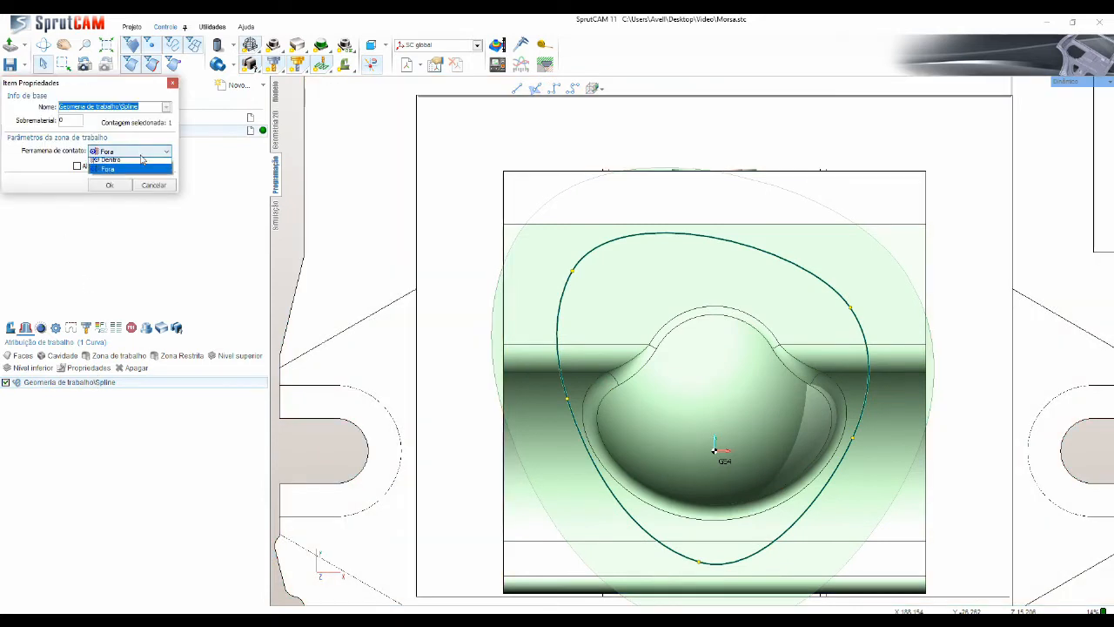
pyautogui.click(121, 160)
pyautogui.click(110, 185)
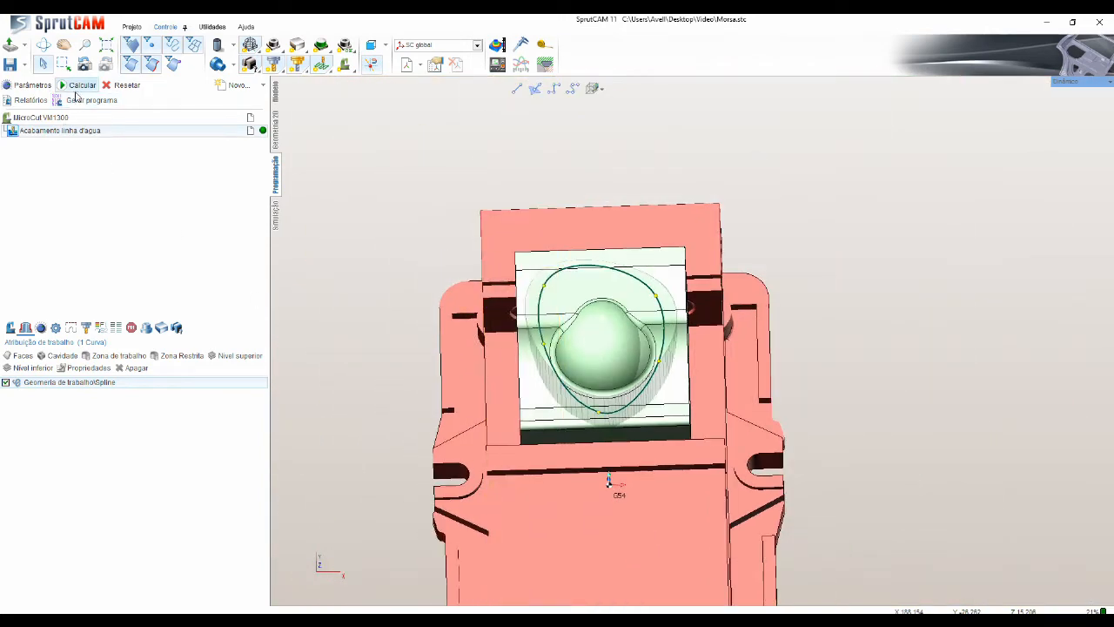
# Step: Calculate the toolpath within the spline work zone and inspect its passes around the cavity
pyautogui.click(76, 90)
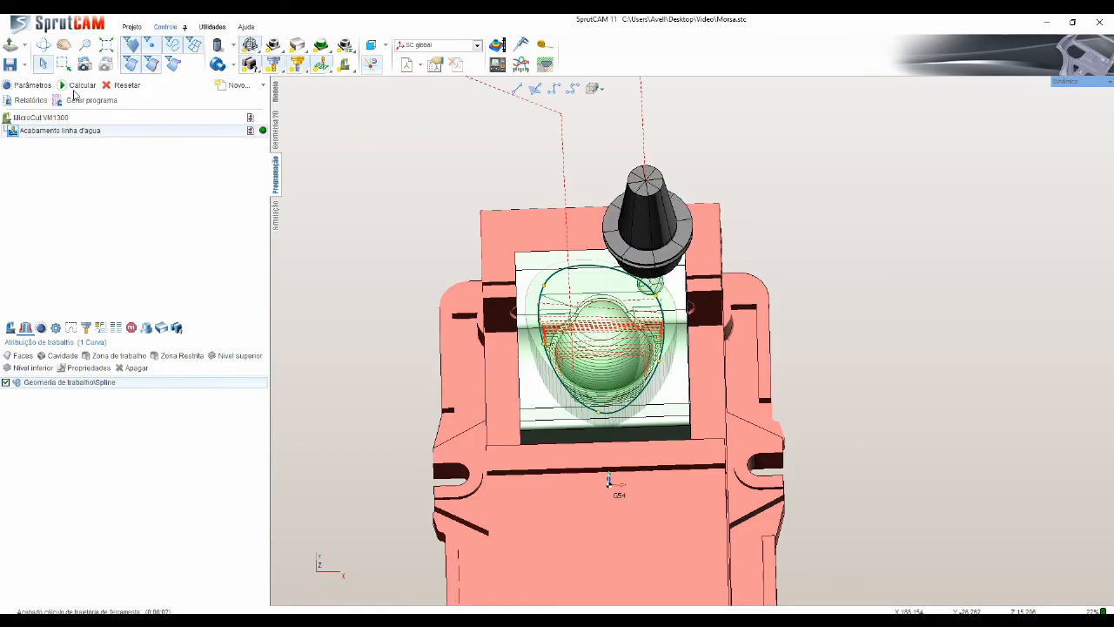
pyautogui.scroll(5, 607, 323)
pyautogui.moveTo(606, 324); pyautogui.dragTo(561, 334, button='right')
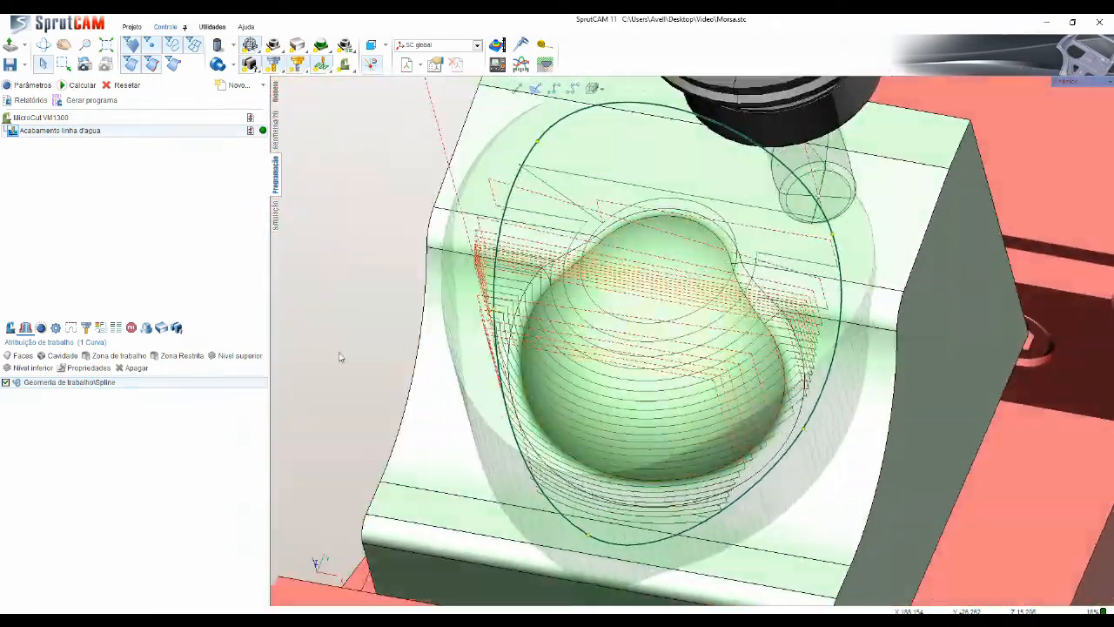
pyautogui.click(9, 329)
pyautogui.moveTo(404, 338); pyautogui.dragTo(299, 318, button='right')
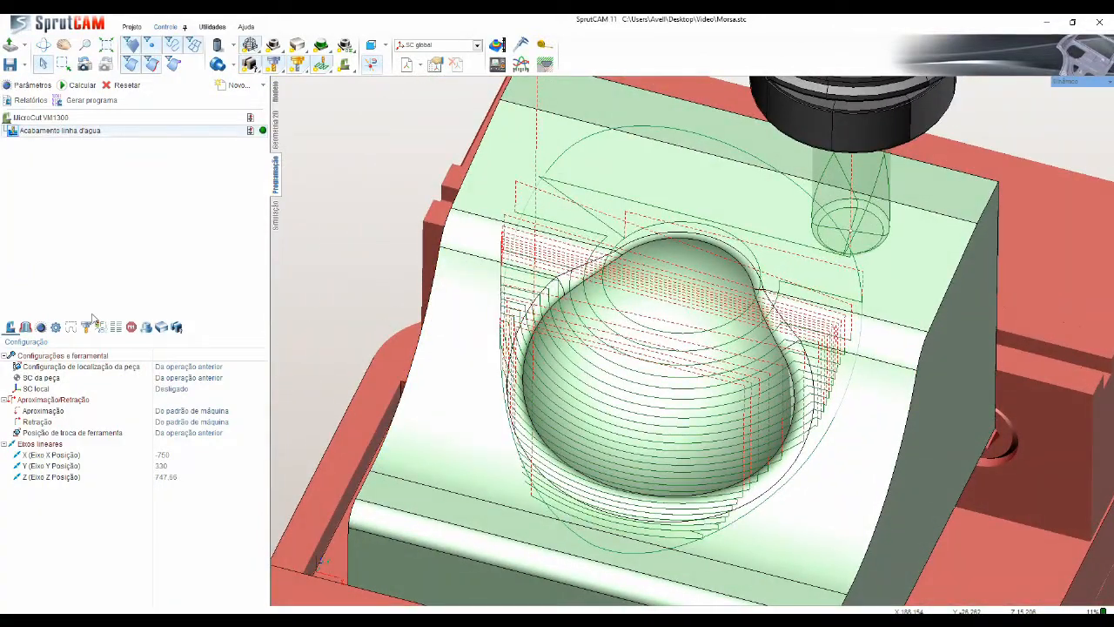
# Step: Delete the spline work zone from the operation's job assignment
pyautogui.click(25, 327)
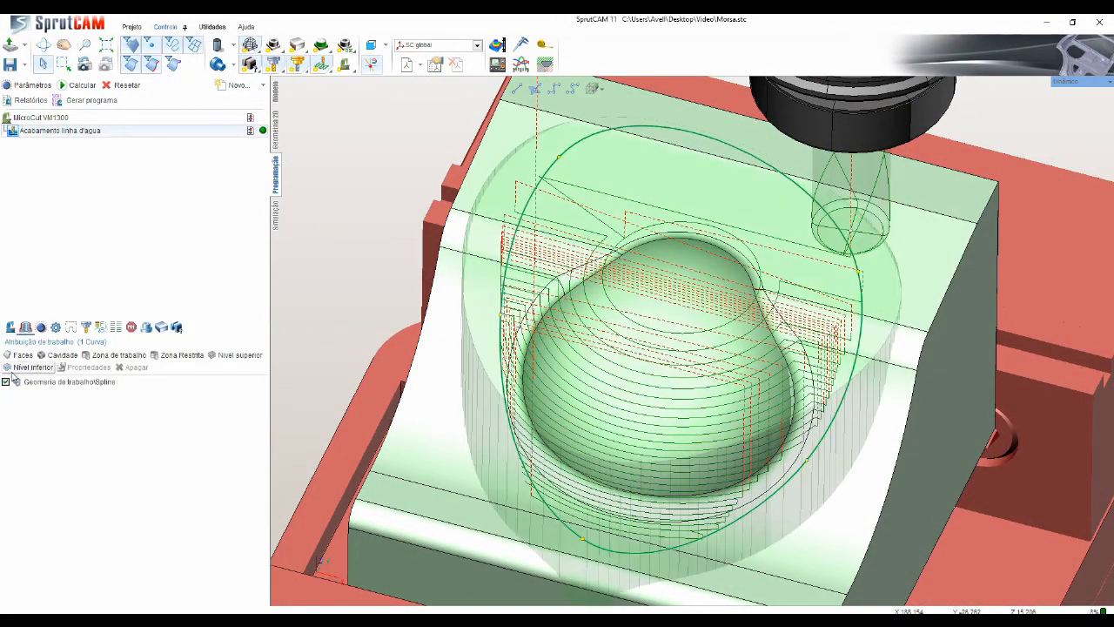
pyautogui.click(28, 383)
pyautogui.press('Delete')
pyautogui.press('Return')
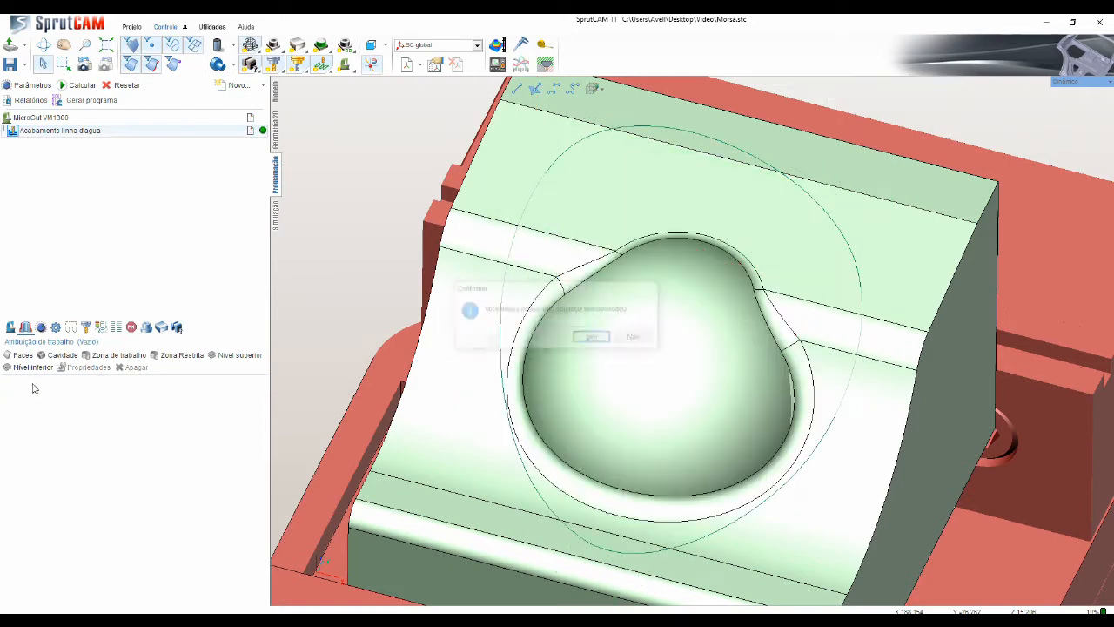
# Step: Assign the spline around the cavity as a restricted zone (Zona Restrita) and calculate the toolpath
pyautogui.click(572, 149)
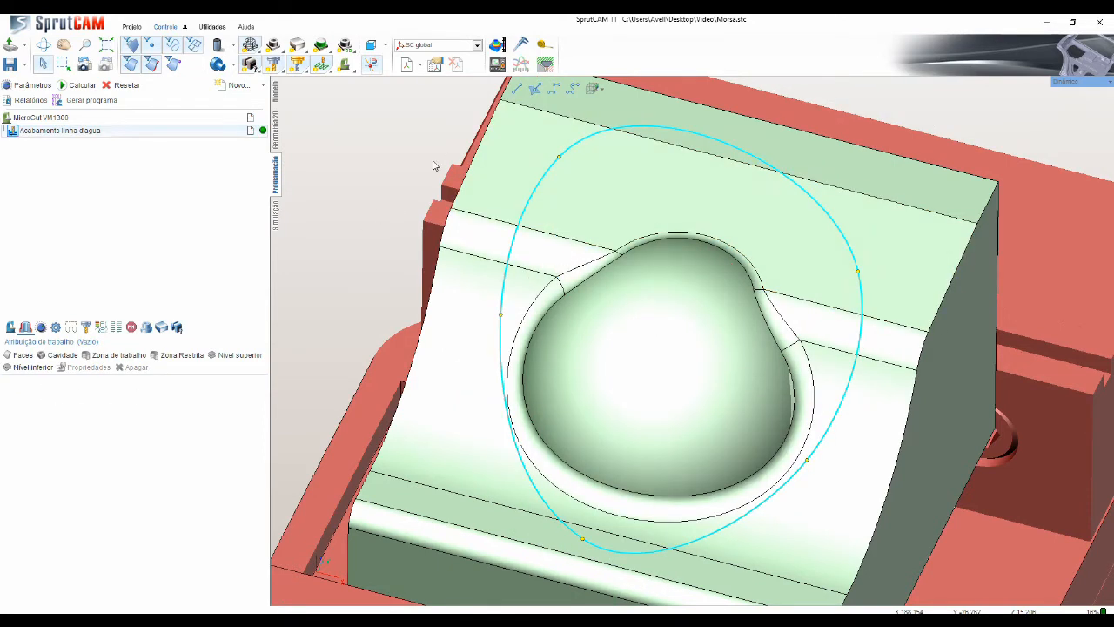
pyautogui.click(186, 359)
pyautogui.moveTo(739, 281); pyautogui.dragTo(424, 256, button='right')
pyautogui.click(82, 85)
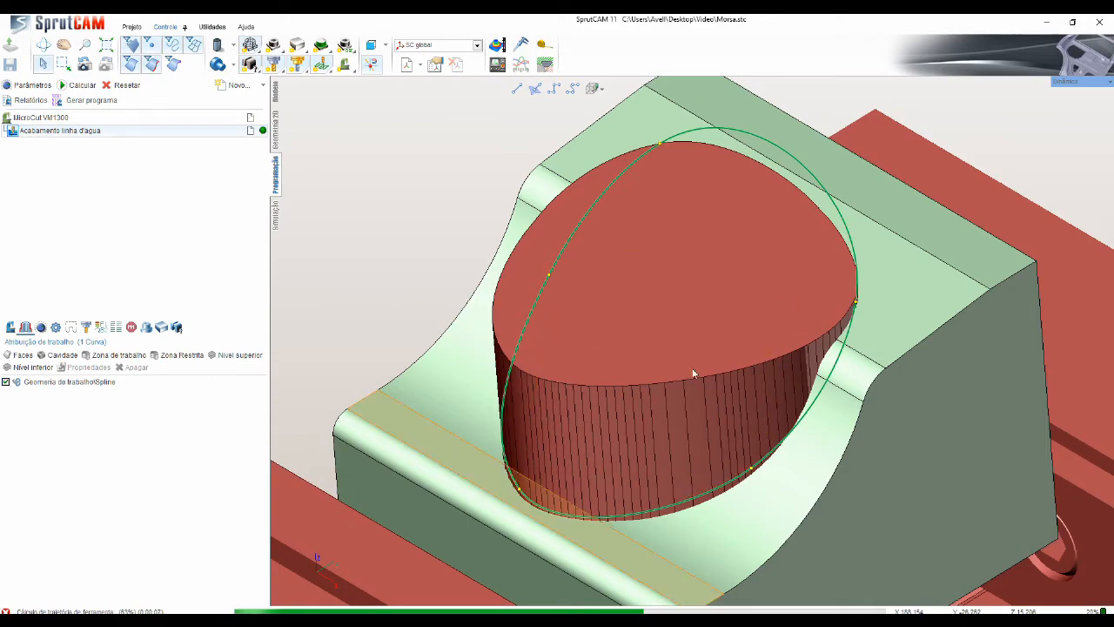
# Step: Examine the restricted volume over the cavity and the toolpath passes on the surrounding surfaces from several angles
pyautogui.moveTo(440, 283)
pyautogui.mouseDown(button='right')
pyautogui.moveTo(469, 311)
pyautogui.moveTo(717, 438)
pyautogui.mouseUp(button='right')
pyautogui.moveTo(740, 392)
pyautogui.mouseDown(button='right')
pyautogui.moveTo(668, 426)
pyautogui.moveTo(680, 379)
pyautogui.moveTo(685, 413)
pyautogui.mouseUp(button='right')
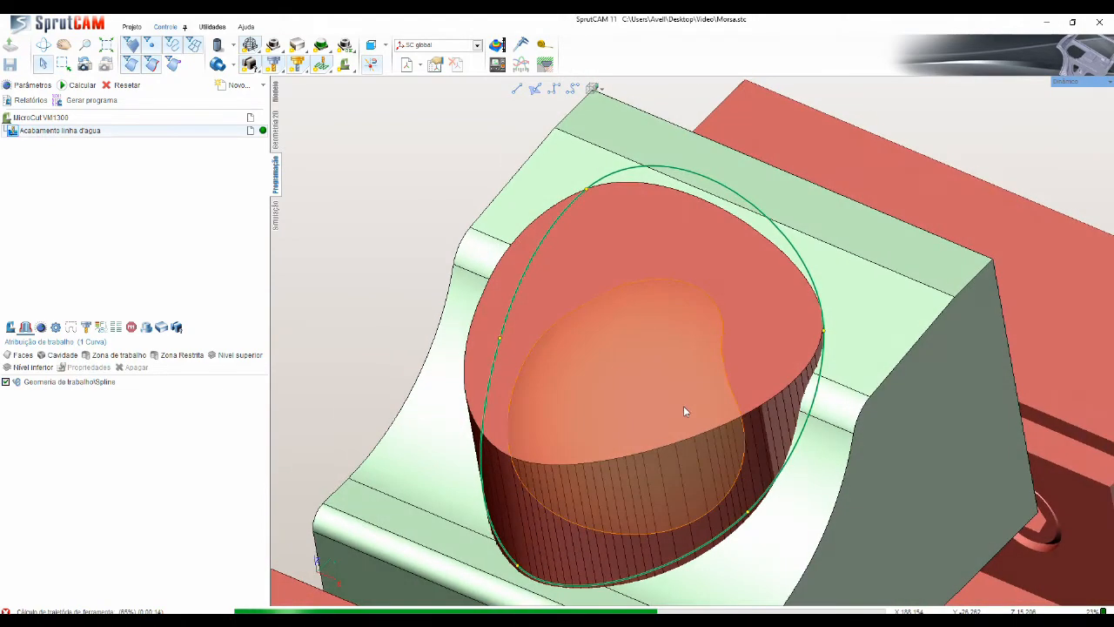
pyautogui.moveTo(568, 422); pyautogui.dragTo(480, 348, button='right')
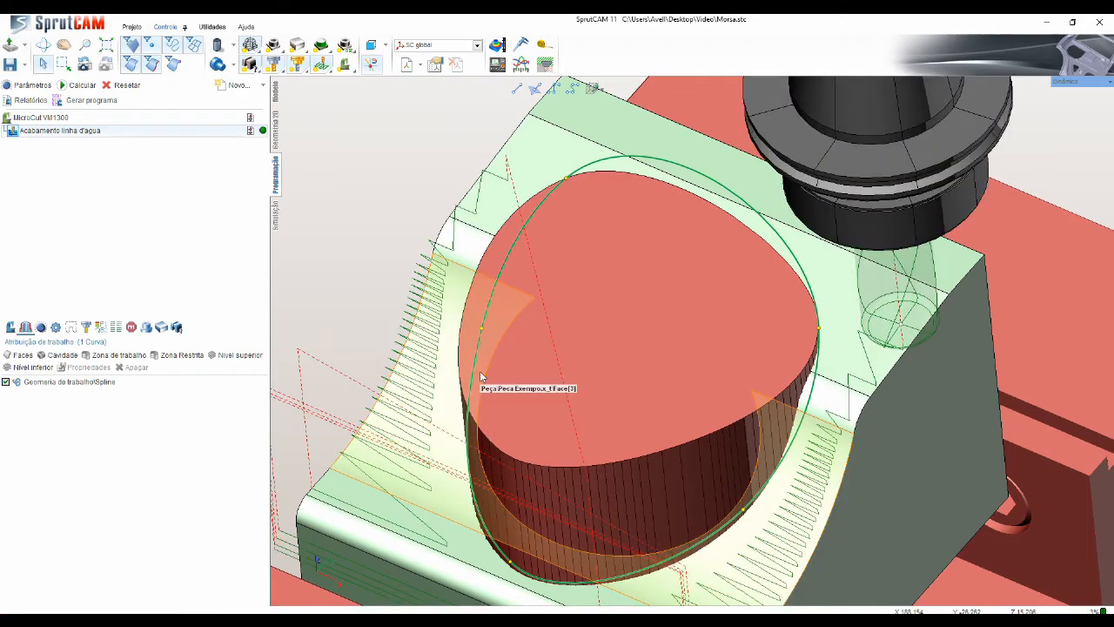
pyautogui.moveTo(600, 438); pyautogui.dragTo(472, 265, button='right')
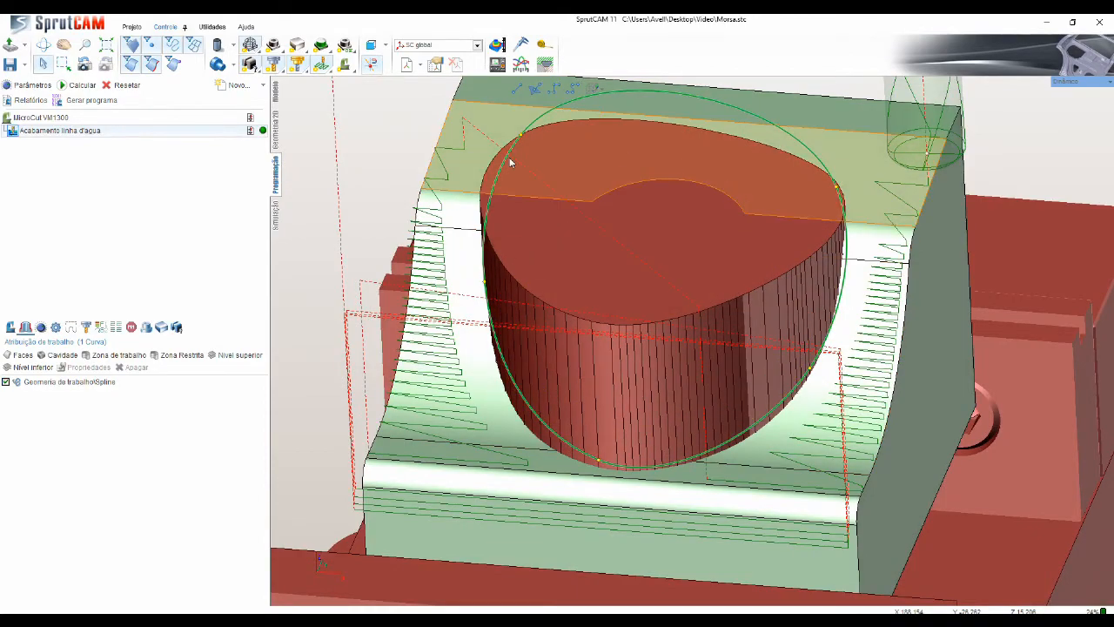
pyautogui.moveTo(630, 270)
pyautogui.mouseDown(button='right')
pyautogui.moveTo(597, 251)
pyautogui.moveTo(571, 278)
pyautogui.moveTo(685, 307)
pyautogui.moveTo(615, 280)
pyautogui.mouseUp(button='right')
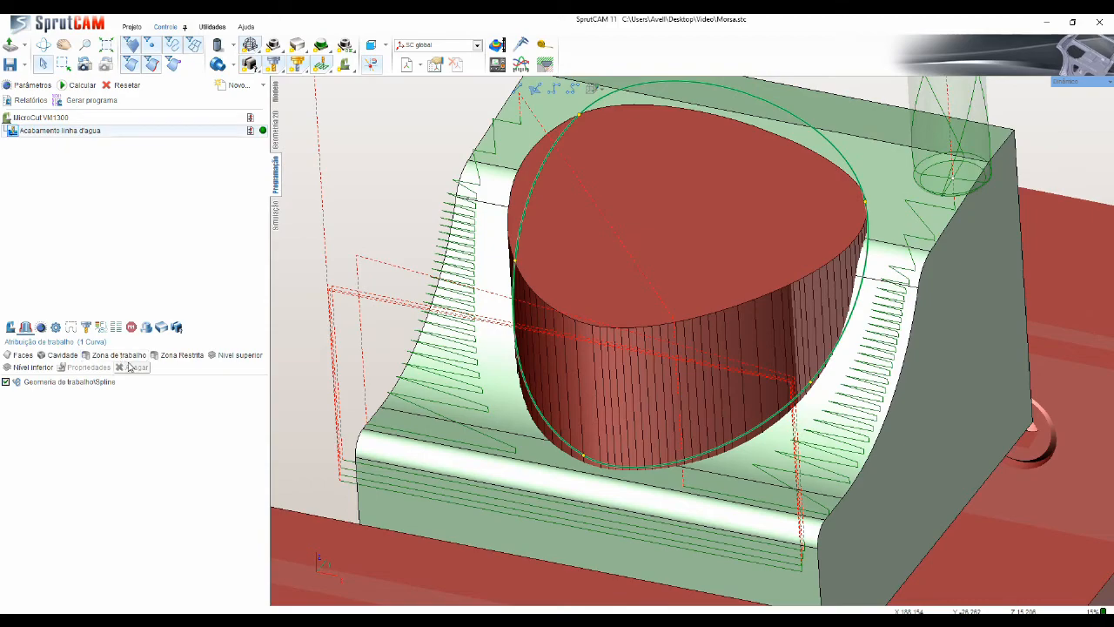
pyautogui.moveTo(627, 366); pyautogui.dragTo(473, 358, button='middle')
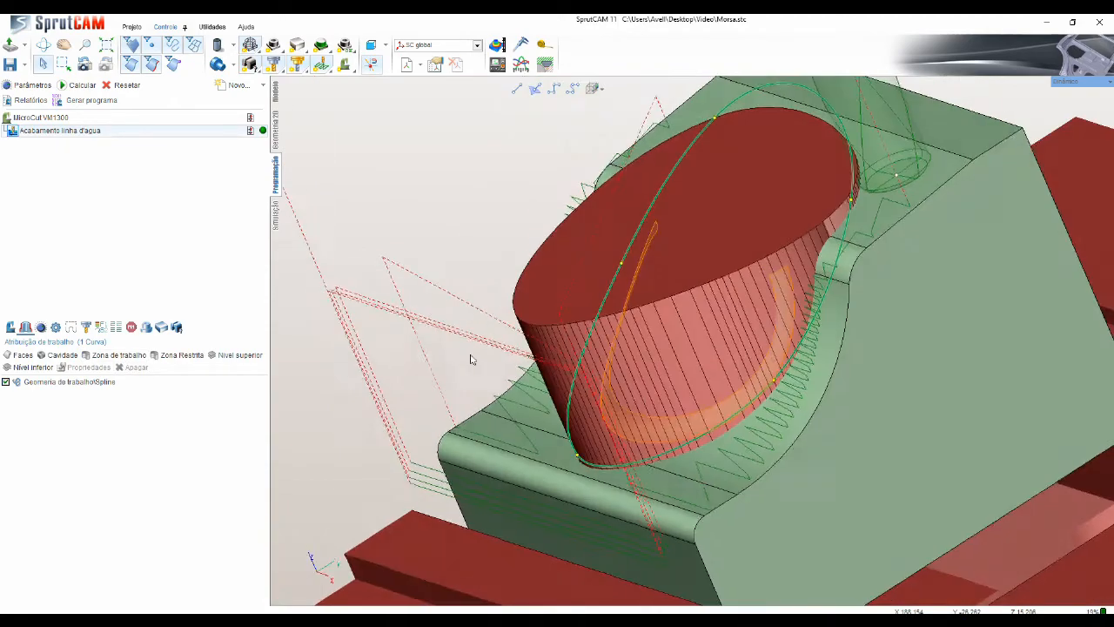
pyautogui.moveTo(679, 348); pyautogui.dragTo(348, 392, button='middle')
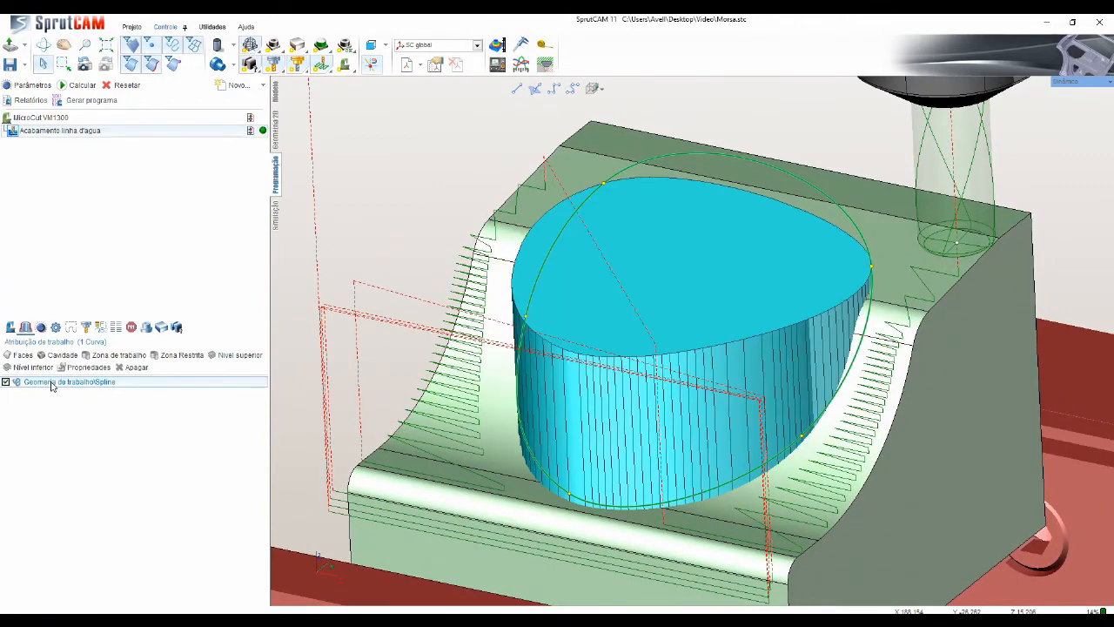
# Step: Delete the restricted spline zone from the waterline operation's job assignment
pyautogui.press('Delete')
pyautogui.press('Return')
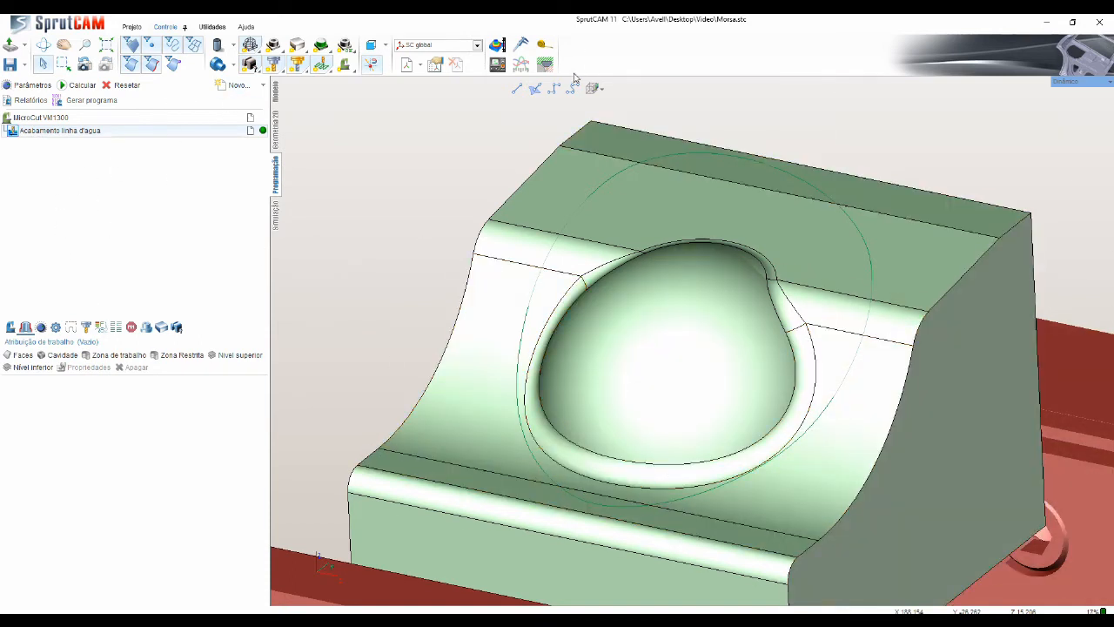
pyautogui.click(632, 168)
pyautogui.click(669, 202)
# Step: Enable the scallop height option (Crista) at 0.01 in the waterline operation's parameters
pyautogui.doubleClick(83, 132)
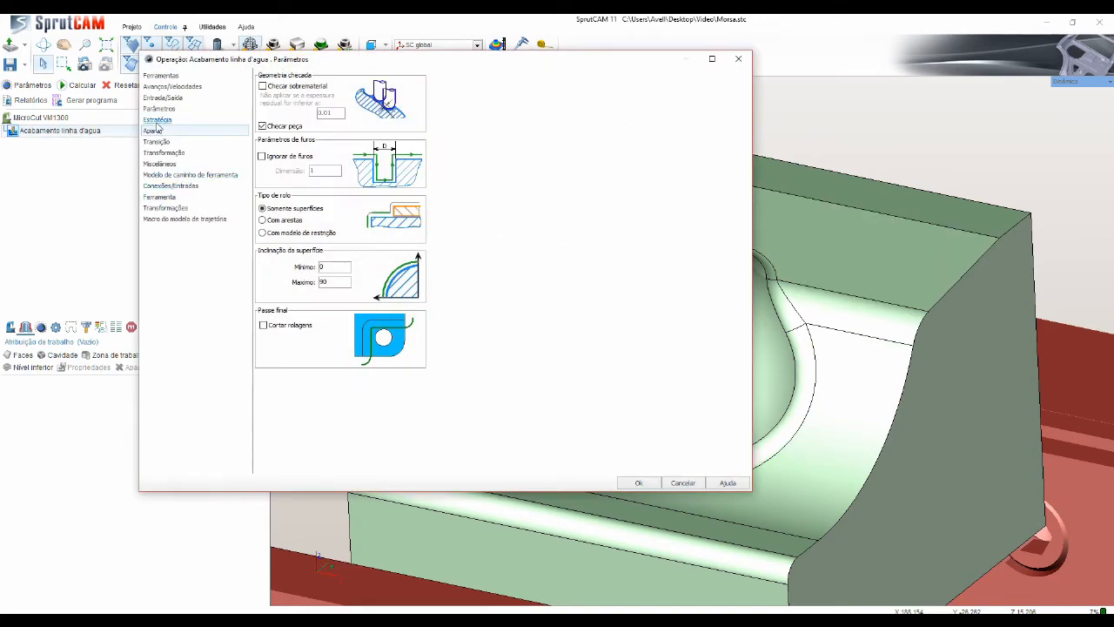
pyautogui.click(158, 109)
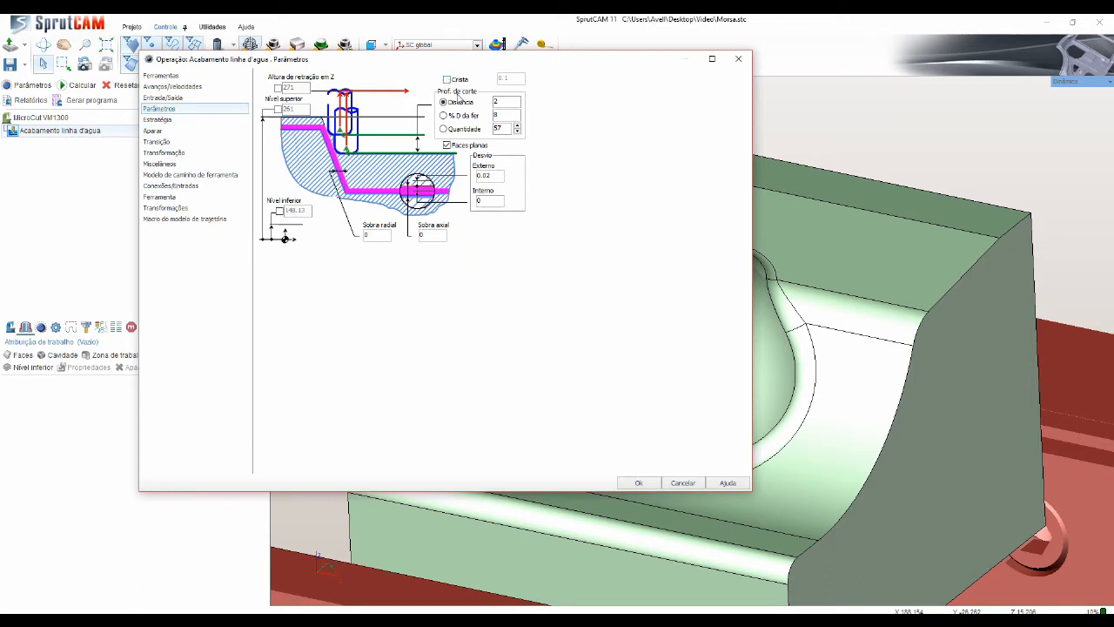
pyautogui.click(446, 80)
pyautogui.click(638, 484)
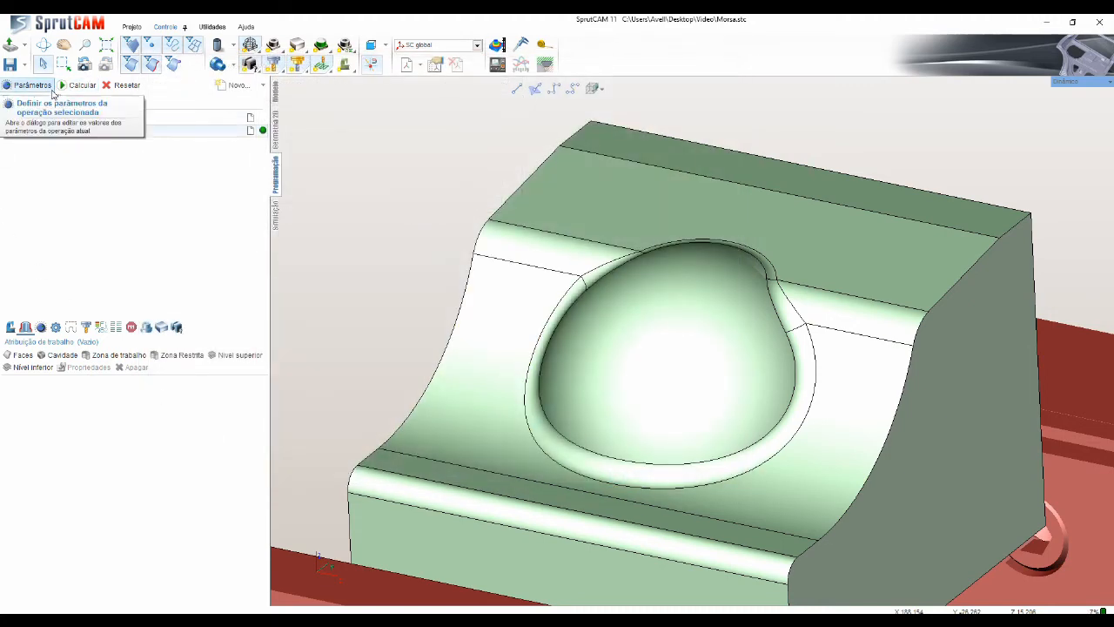
# Step: Keep the fast calculation method enabled in the operation's miscellaneous settings and calculate the toolpath
pyautogui.doubleClick(56, 131)
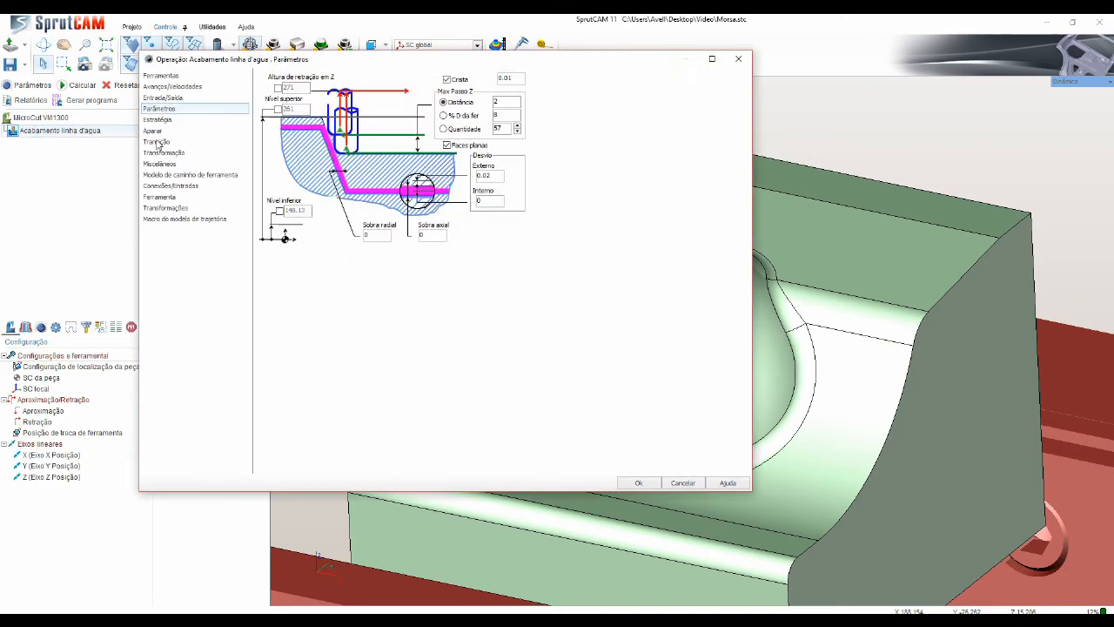
pyautogui.click(159, 164)
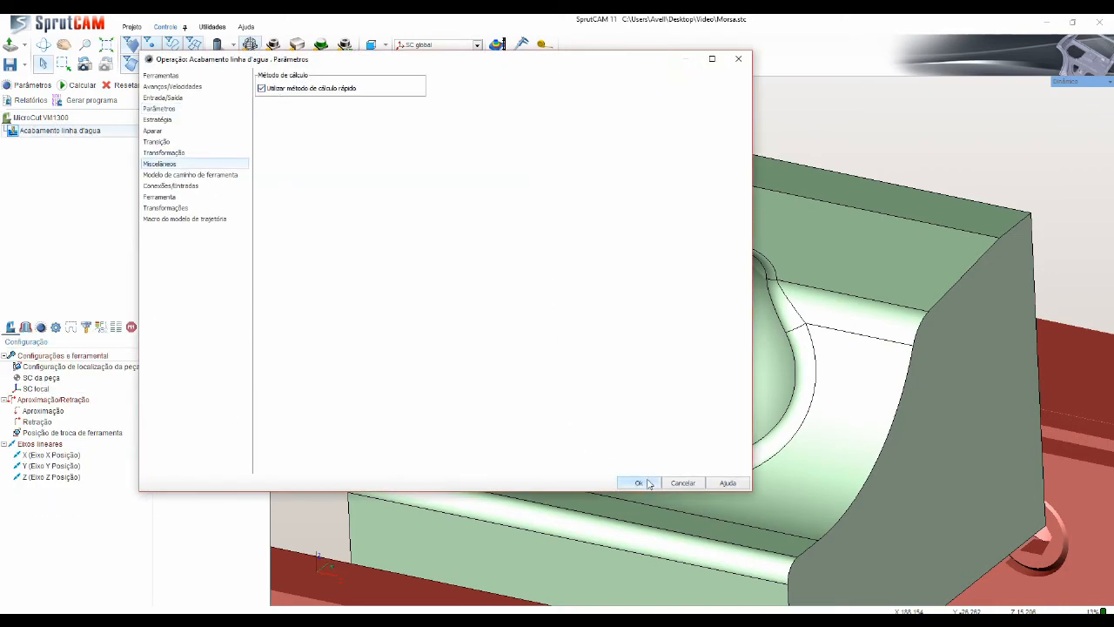
pyautogui.click(640, 483)
pyautogui.click(79, 86)
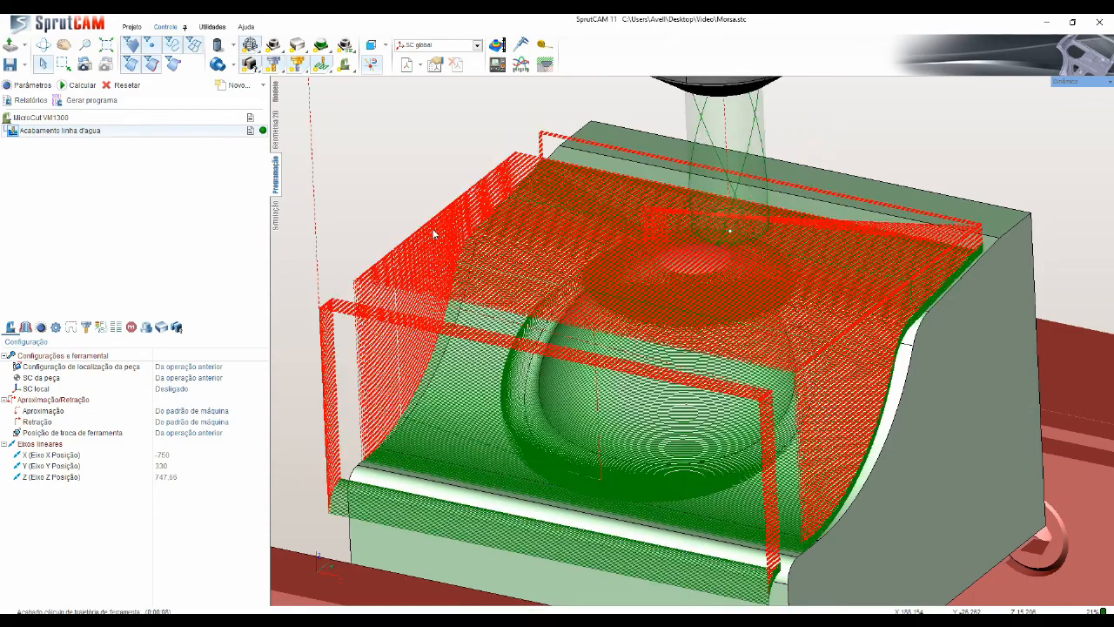
# Step: Inspect the pass spacing and retract moves of the calculated toolpath around the cavity from several angles
pyautogui.moveTo(433, 233); pyautogui.dragTo(719, 417, button='right')
pyautogui.scroll(5, 744, 409)
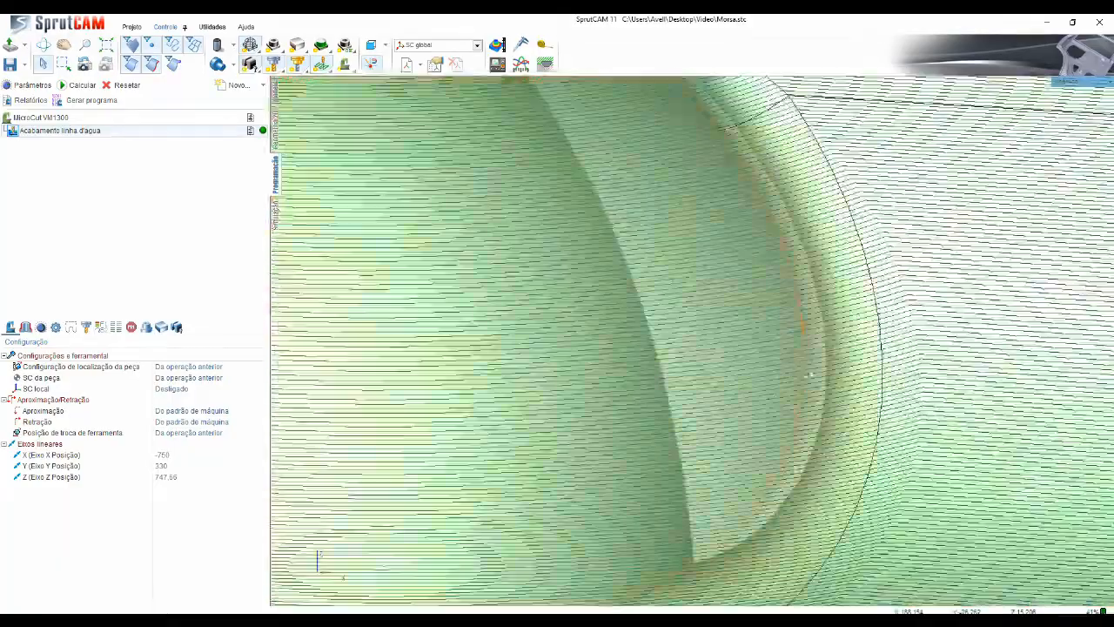
pyautogui.moveTo(802, 361); pyautogui.dragTo(464, 404, button='right')
pyautogui.scroll(-5, 980, 234)
pyautogui.scroll(5, 691, 284)
pyautogui.moveTo(691, 284); pyautogui.dragTo(652, 480, button='right')
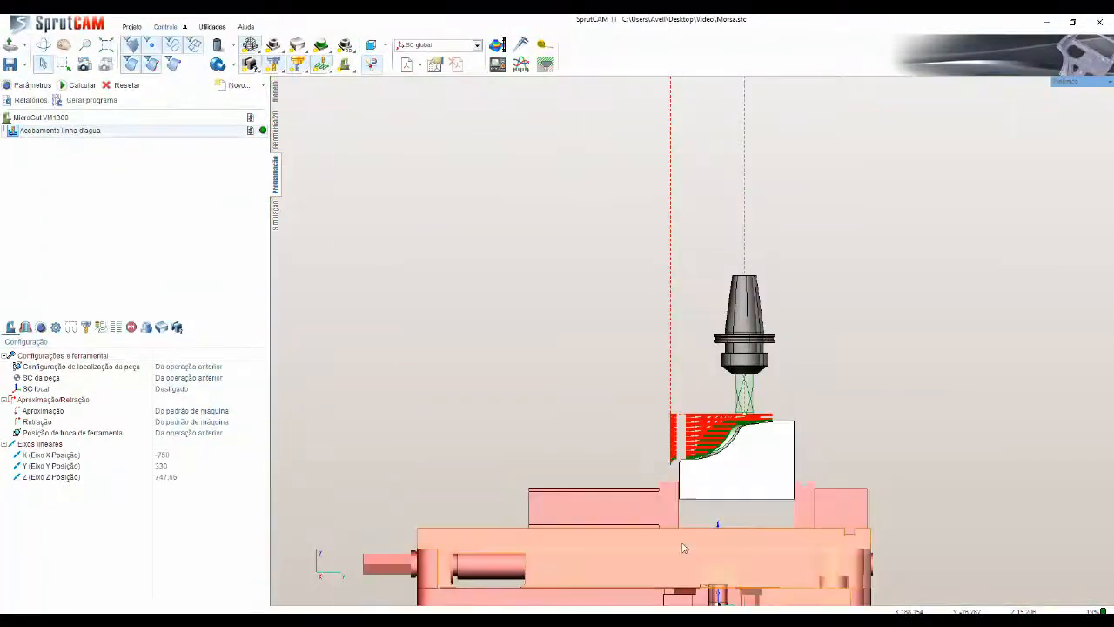
pyautogui.moveTo(694, 250); pyautogui.dragTo(165, 117, button='right')
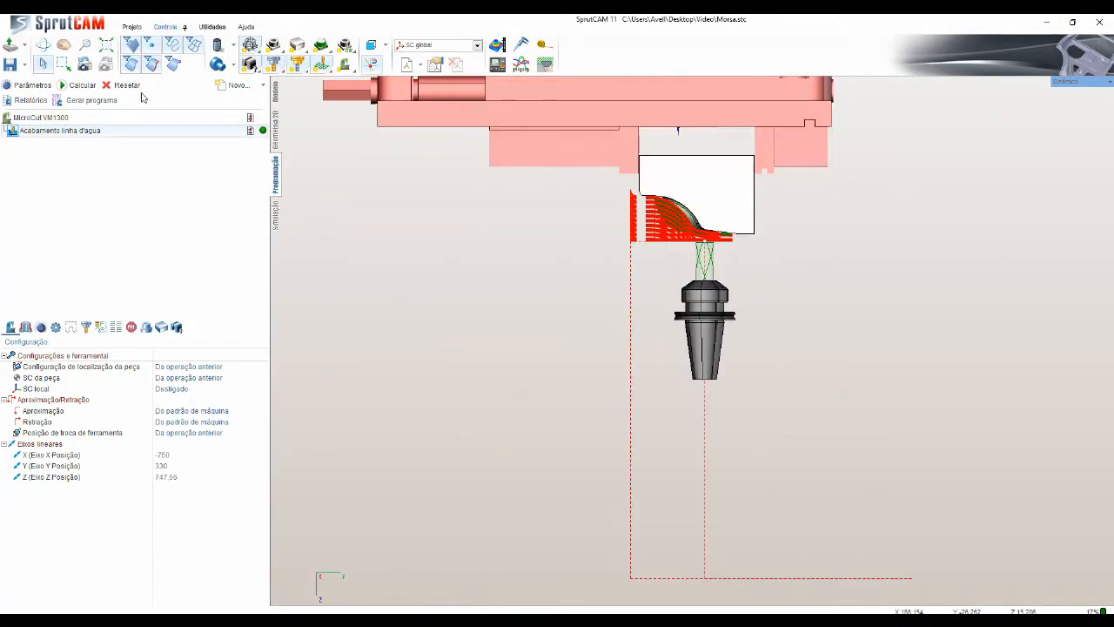
# Step: Set the milling type to Bidirecional in the operation's strategy and recalculate the toolpath
pyautogui.doubleClick(97, 132)
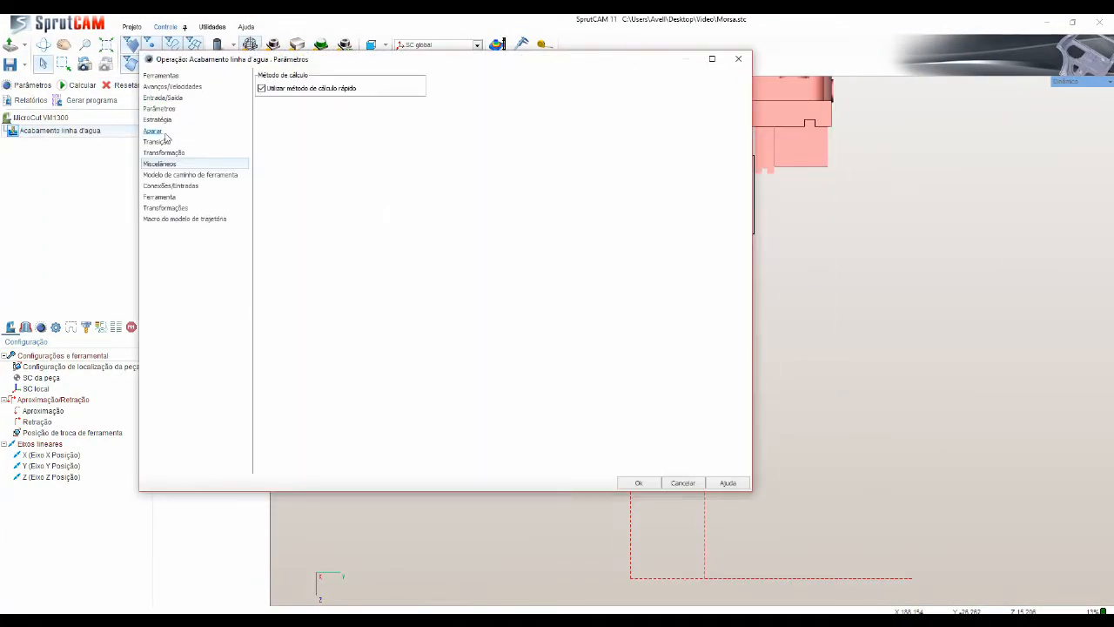
pyautogui.click(162, 110)
pyautogui.click(179, 120)
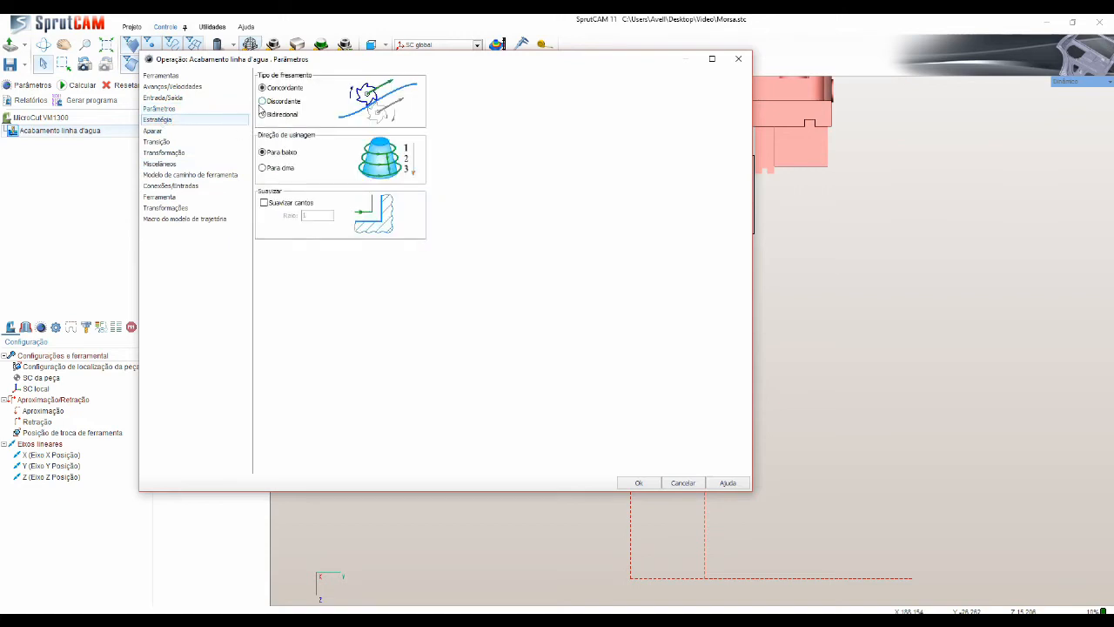
pyautogui.click(638, 483)
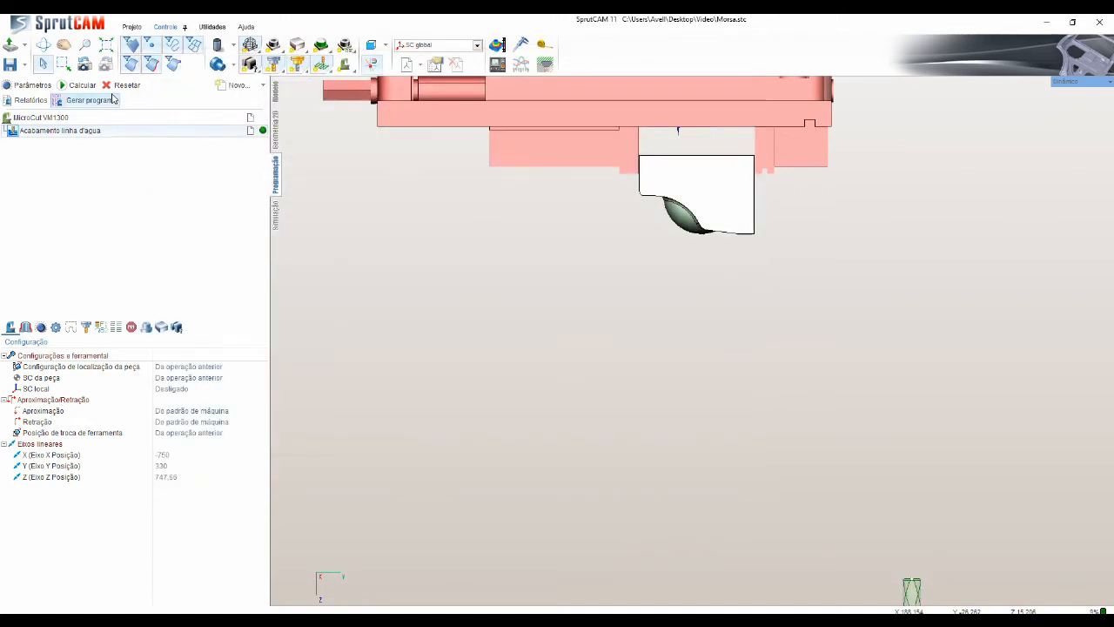
pyautogui.click(82, 86)
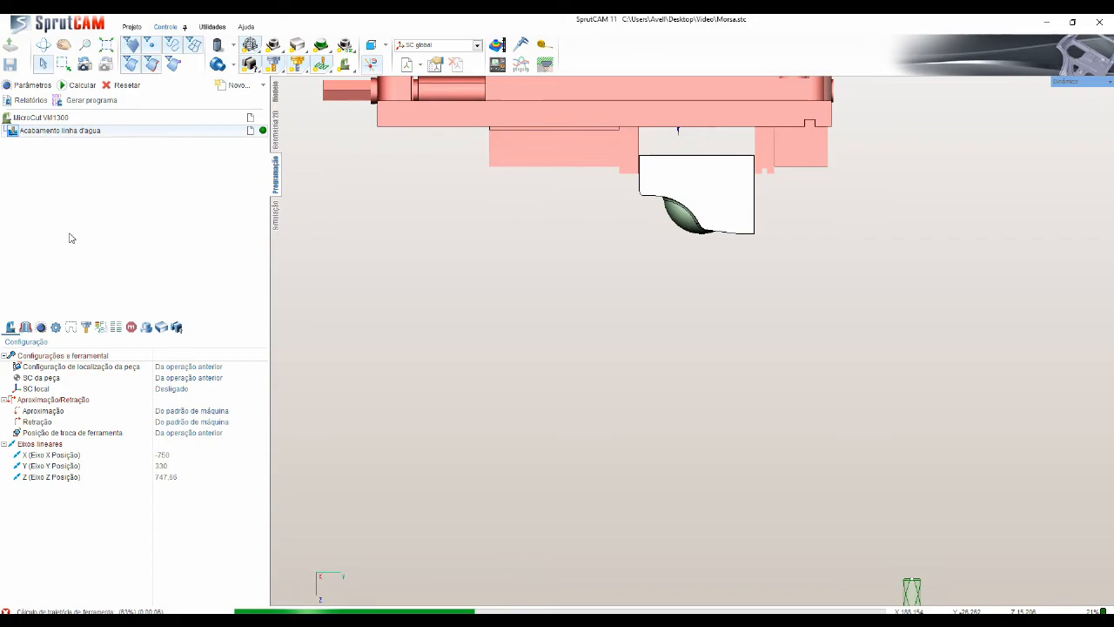
# Step: Examine the bidirectional passes from above, around the cavity and along the part's edge
pyautogui.moveTo(550, 520); pyautogui.dragTo(559, 343, button='middle')
pyautogui.scroll(6, 609, 383)
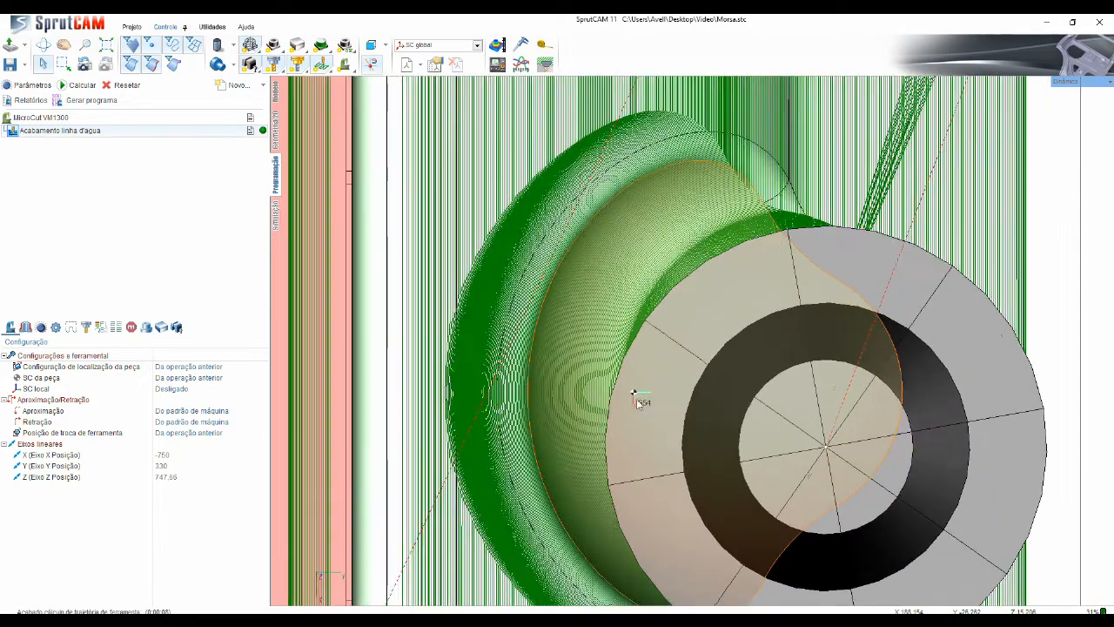
pyautogui.moveTo(639, 401); pyautogui.dragTo(634, 226, button='middle')
pyautogui.scroll(3, 630, 149)
pyautogui.scroll(2, 674, 166)
pyautogui.moveTo(674, 166); pyautogui.dragTo(835, 189, button='middle')
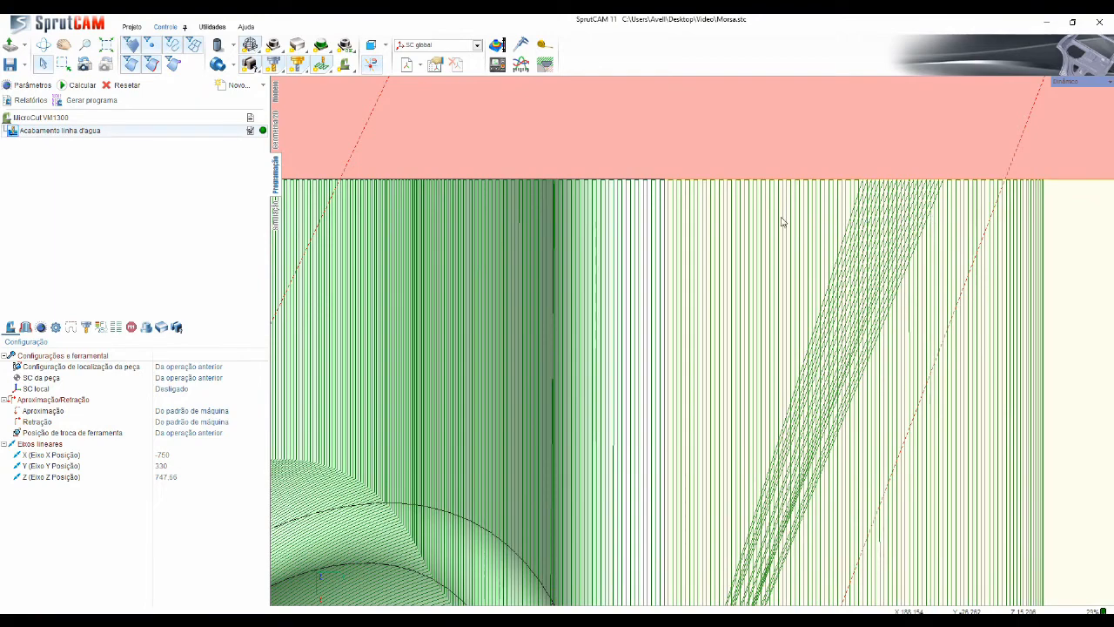
pyautogui.moveTo(720, 225); pyautogui.dragTo(863, 219, button='middle')
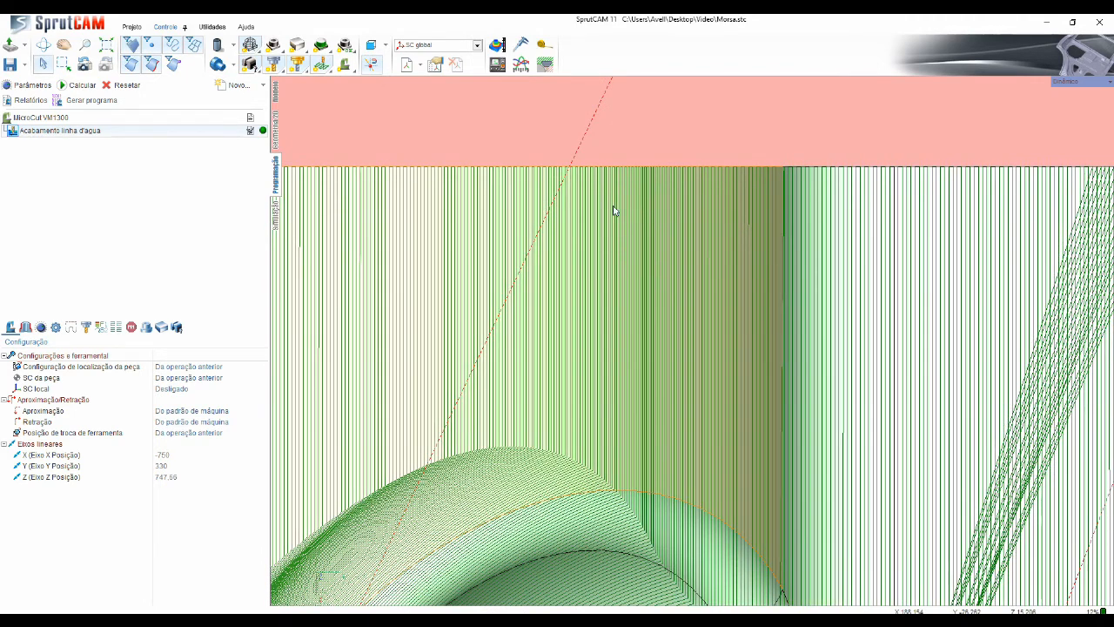
pyautogui.moveTo(533, 255); pyautogui.dragTo(762, 229, button='middle')
# Step: Inspect the bidirectional toolpath on the cavity and curved surfaces, both close up and across the whole part
pyautogui.scroll(10, 761, 228)
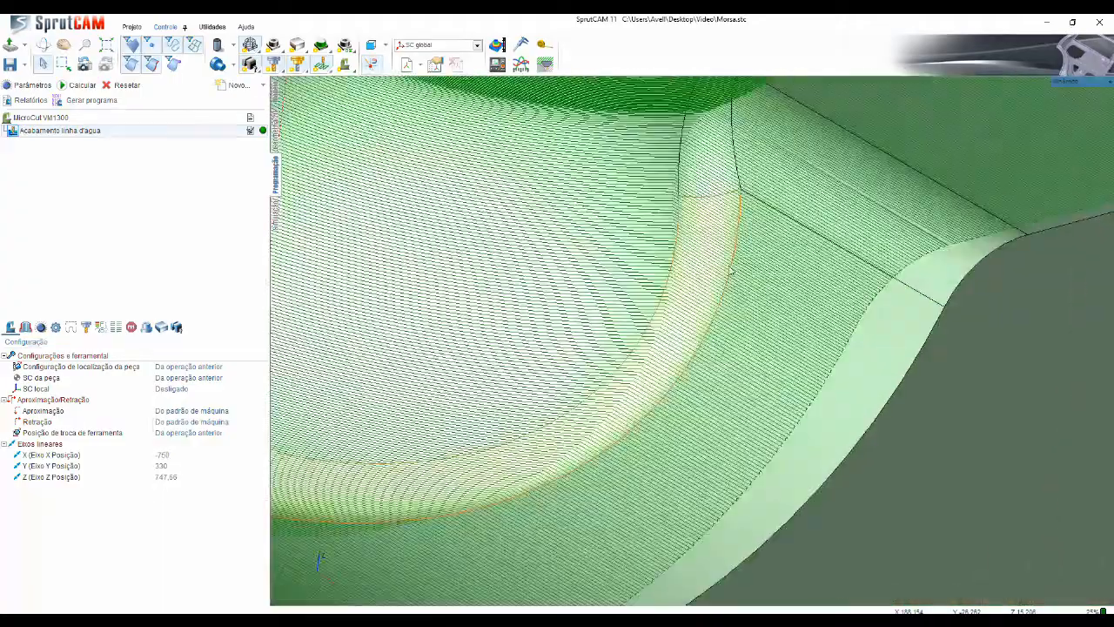
pyautogui.moveTo(873, 230); pyautogui.dragTo(681, 289, button='middle')
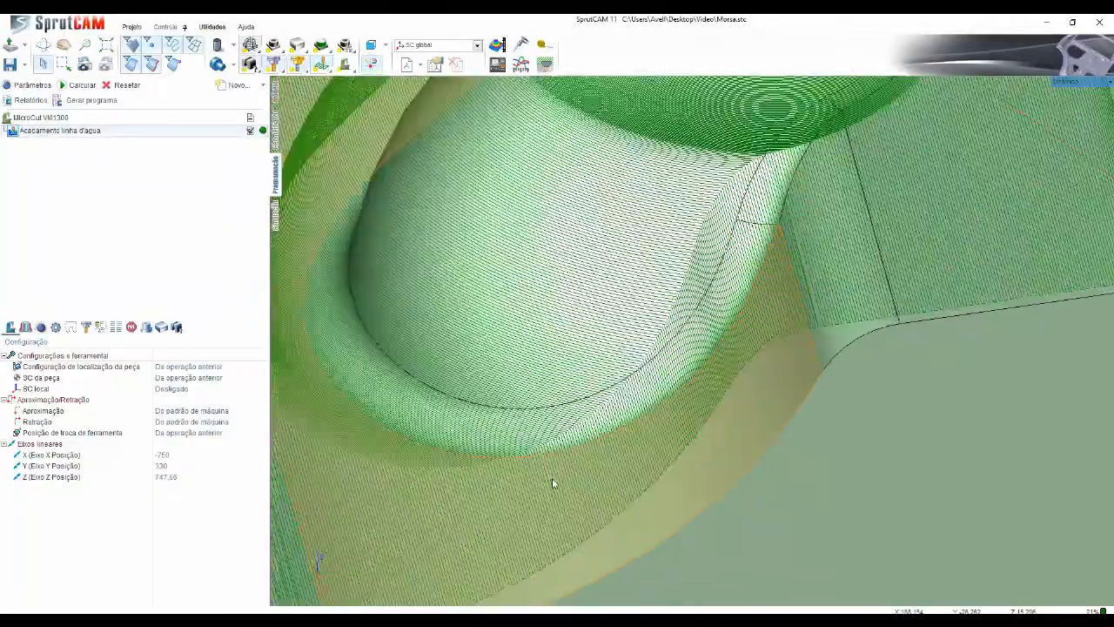
pyautogui.scroll(-5, 552, 483)
pyautogui.moveTo(565, 481); pyautogui.dragTo(684, 476, button='middle')
pyautogui.scroll(-5, 578, 556)
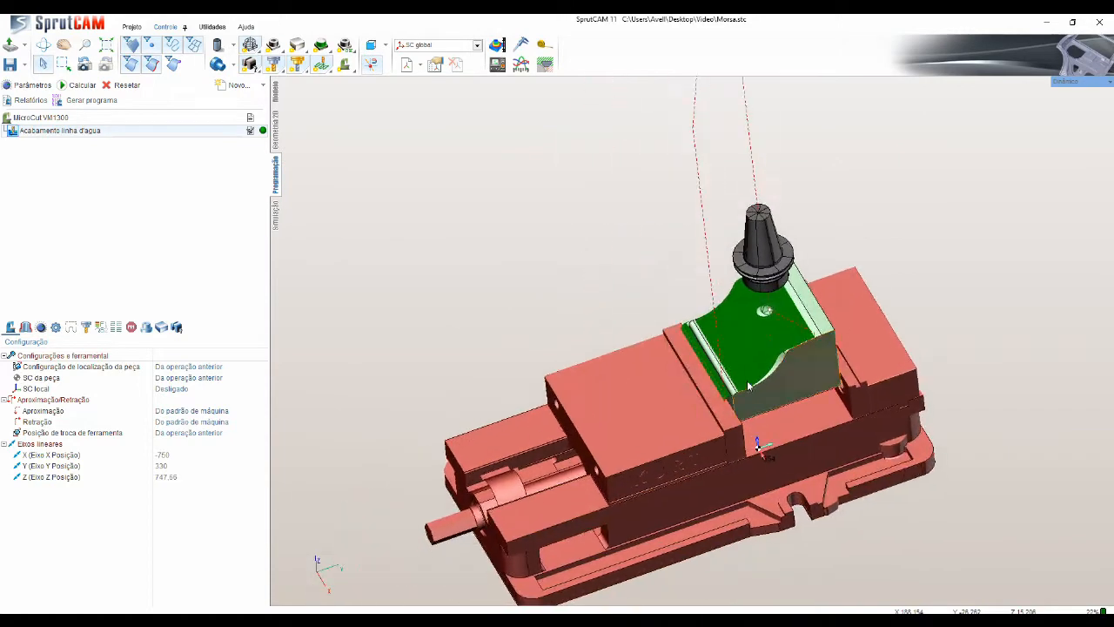
pyautogui.scroll(5, 685, 476)
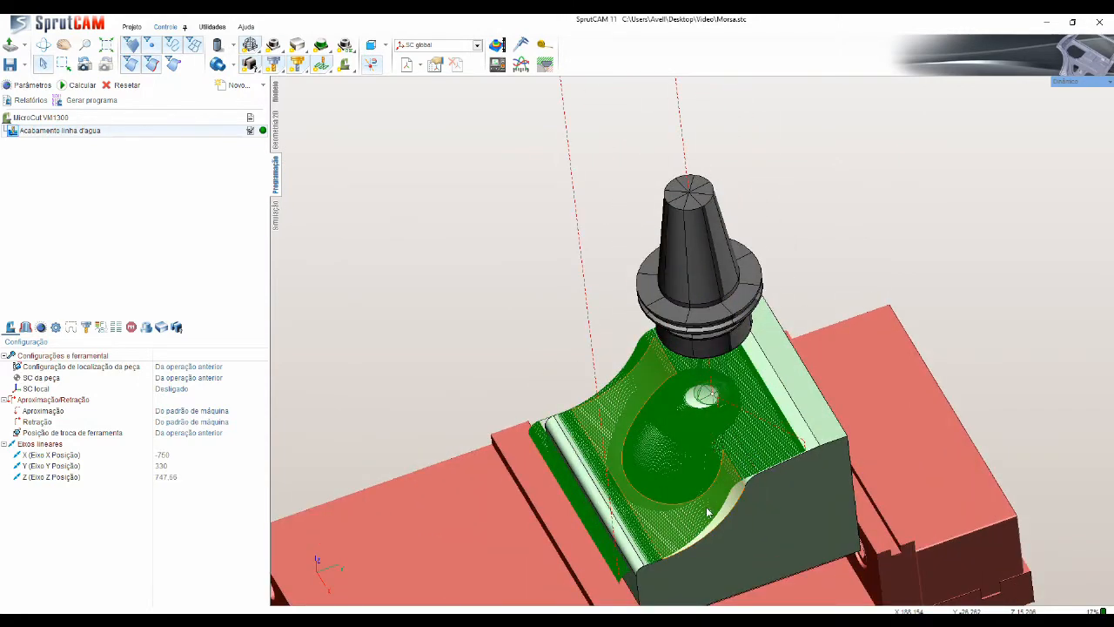
pyautogui.scroll(5, 711, 516)
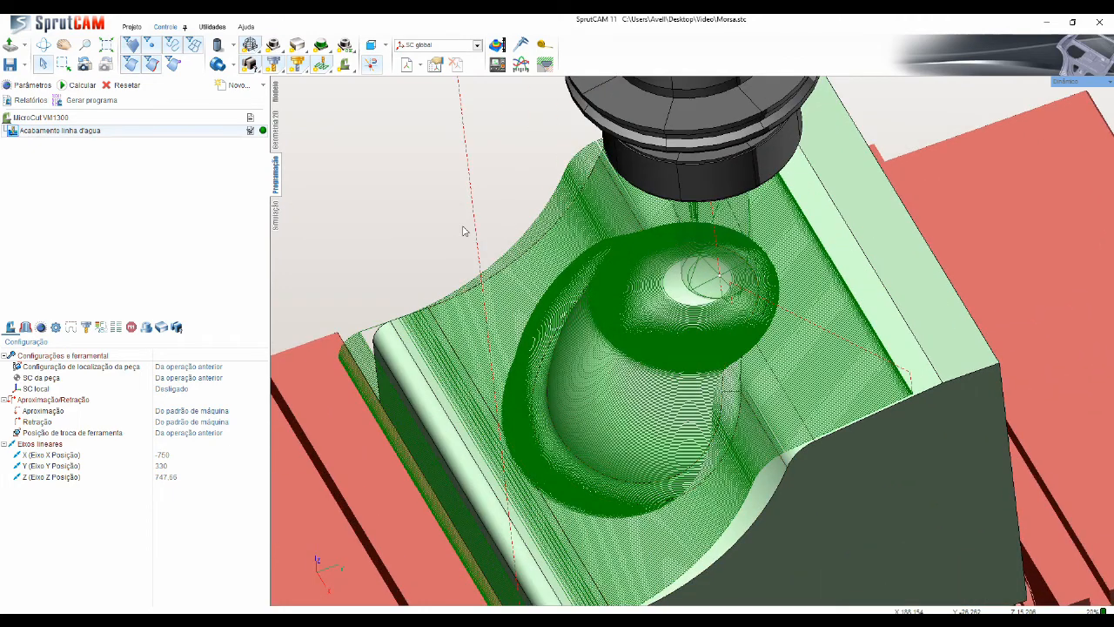